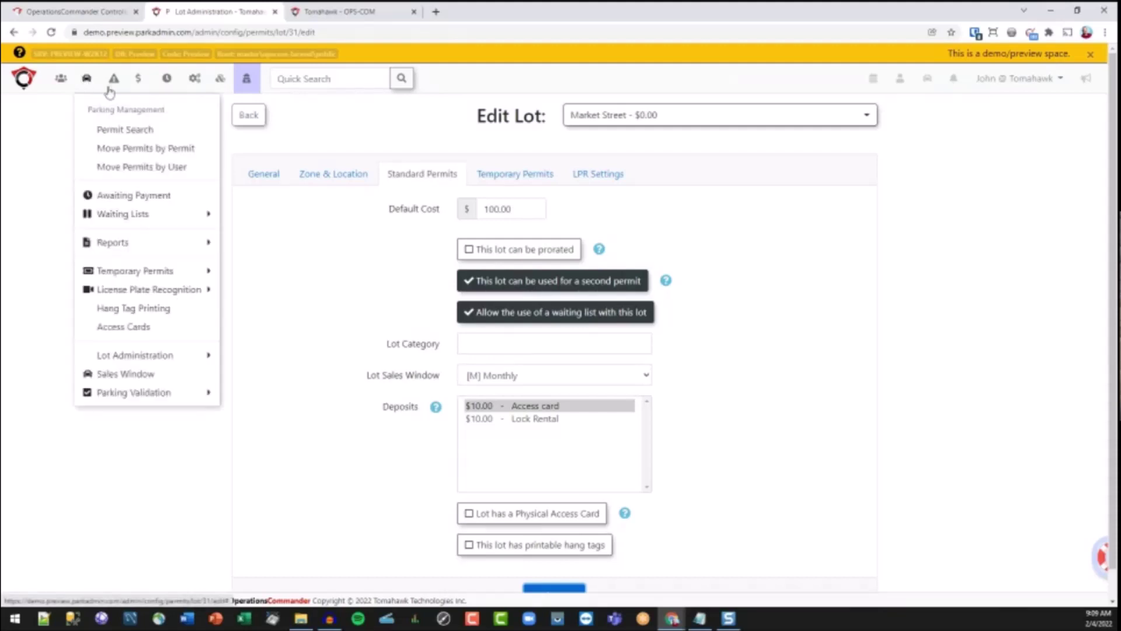
Step: Open the Permit Number Allocation page via Parking Management > Lot Administration > Allocate
mouse_move(114, 357)
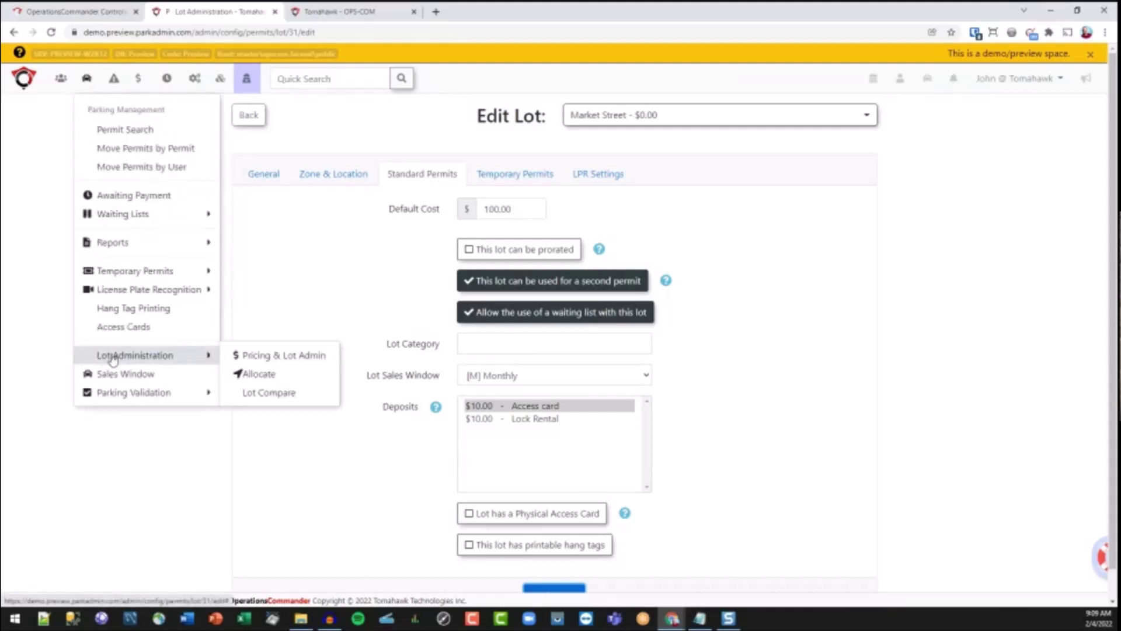
click(251, 375)
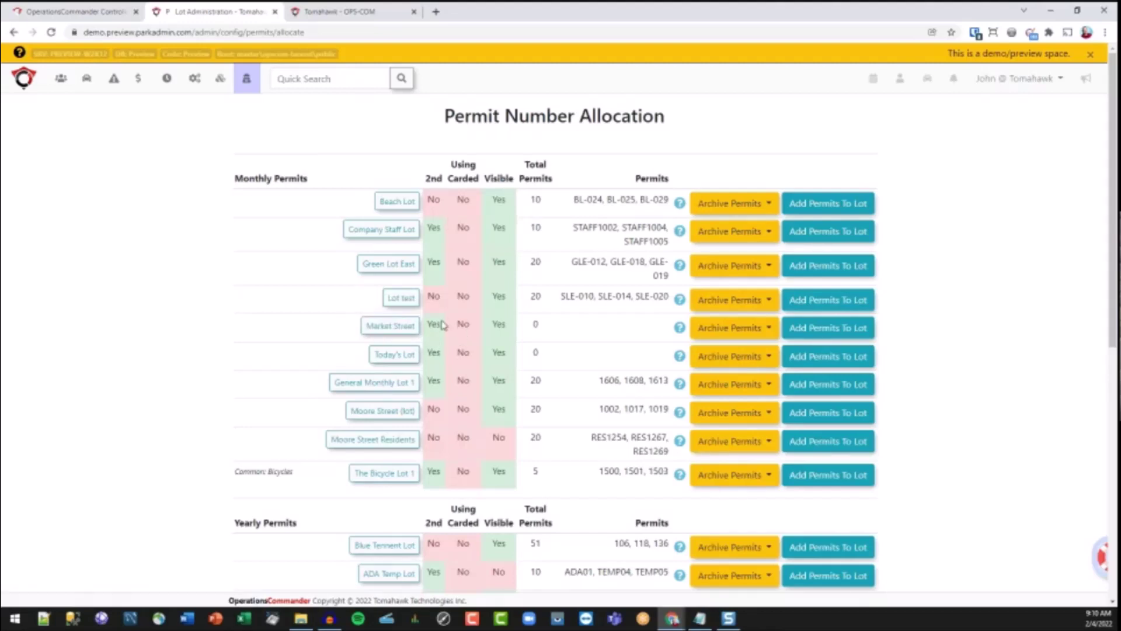
drag(442, 326, 429, 324)
click(87, 85)
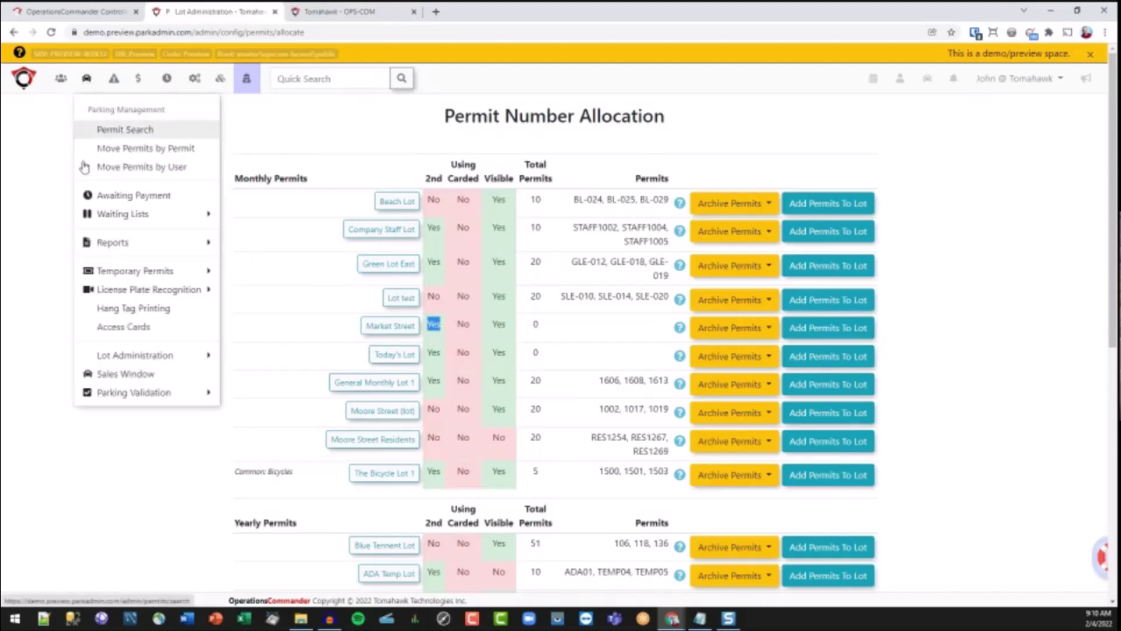
mouse_move(98, 357)
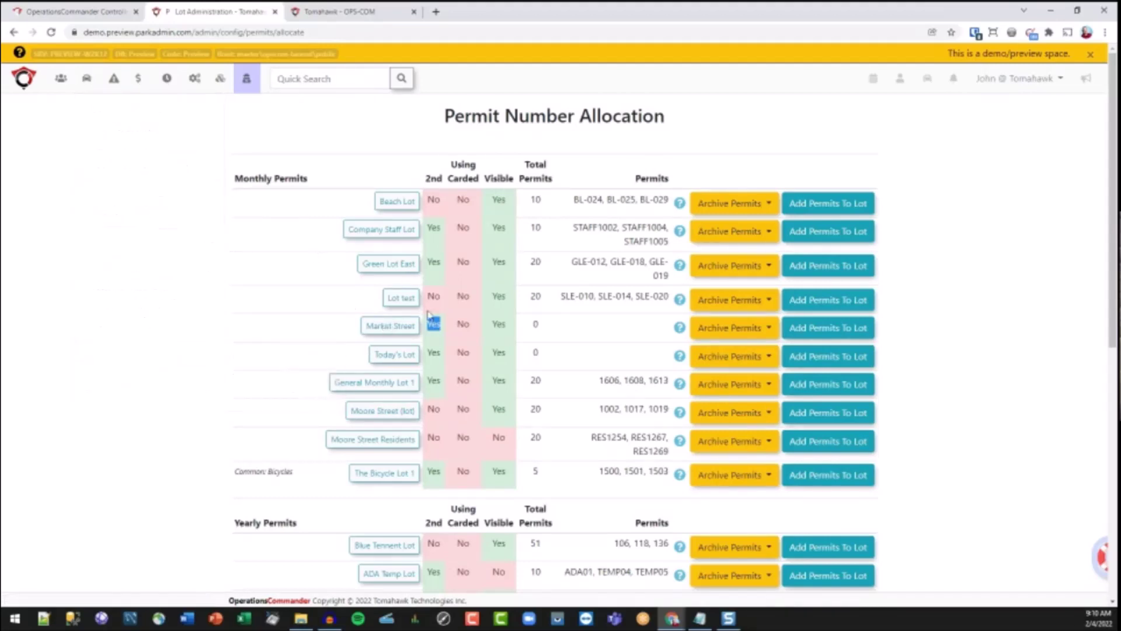
click(373, 329)
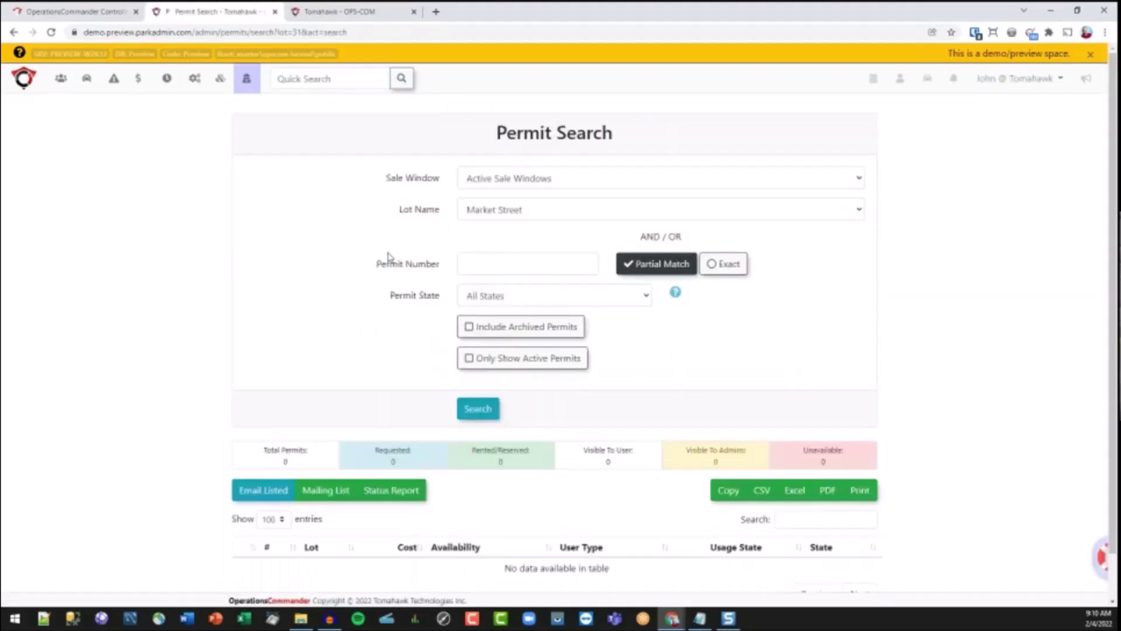
scroll(365, 577, down, 1)
scroll(365, 577, up, 1)
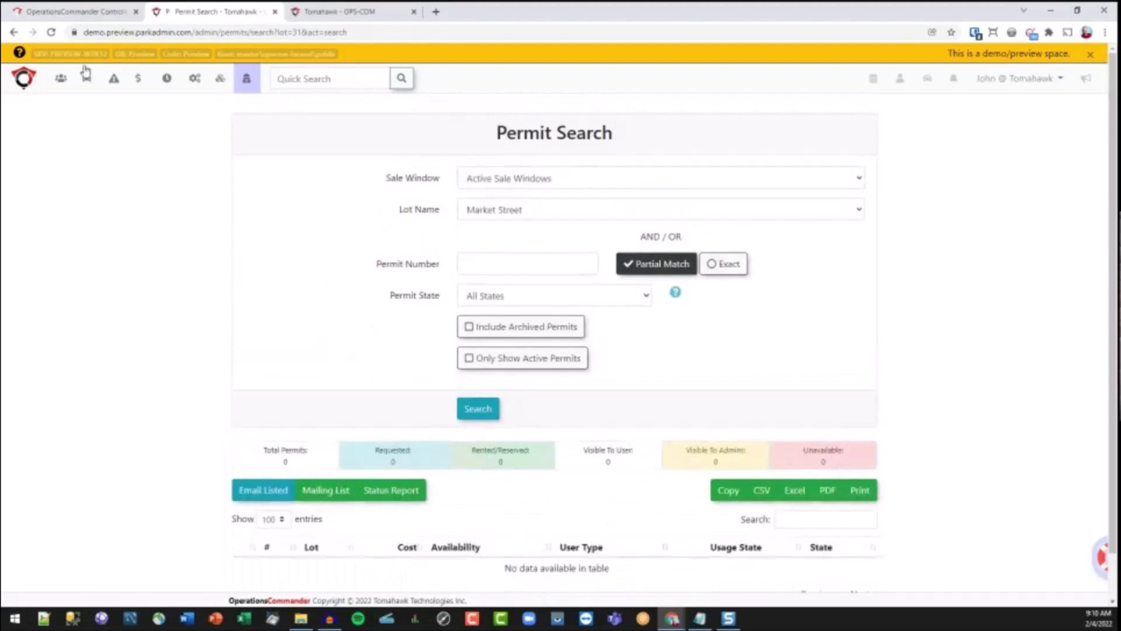
click(14, 32)
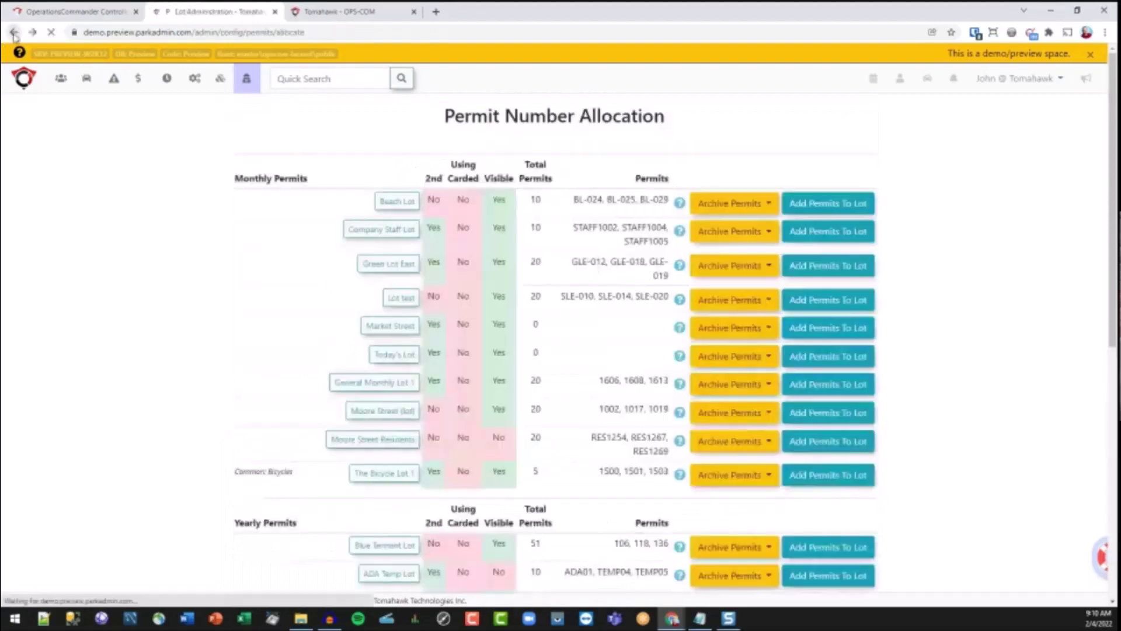
Step: Start adding permits to Market Street with range prefix MS-, start 001, end 010
click(825, 330)
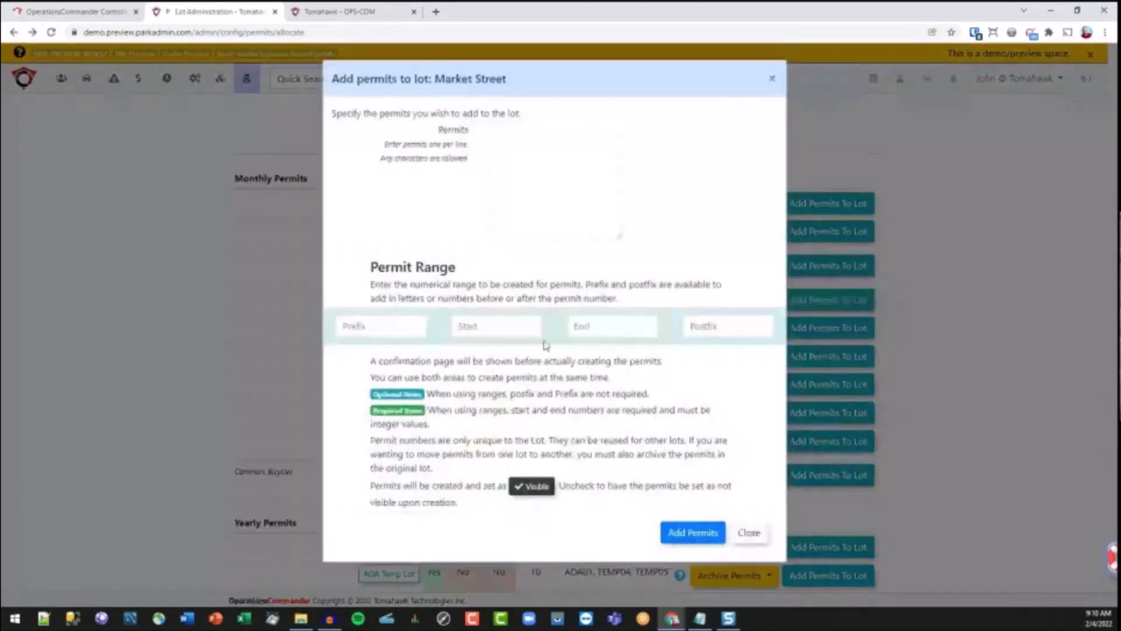
click(374, 325)
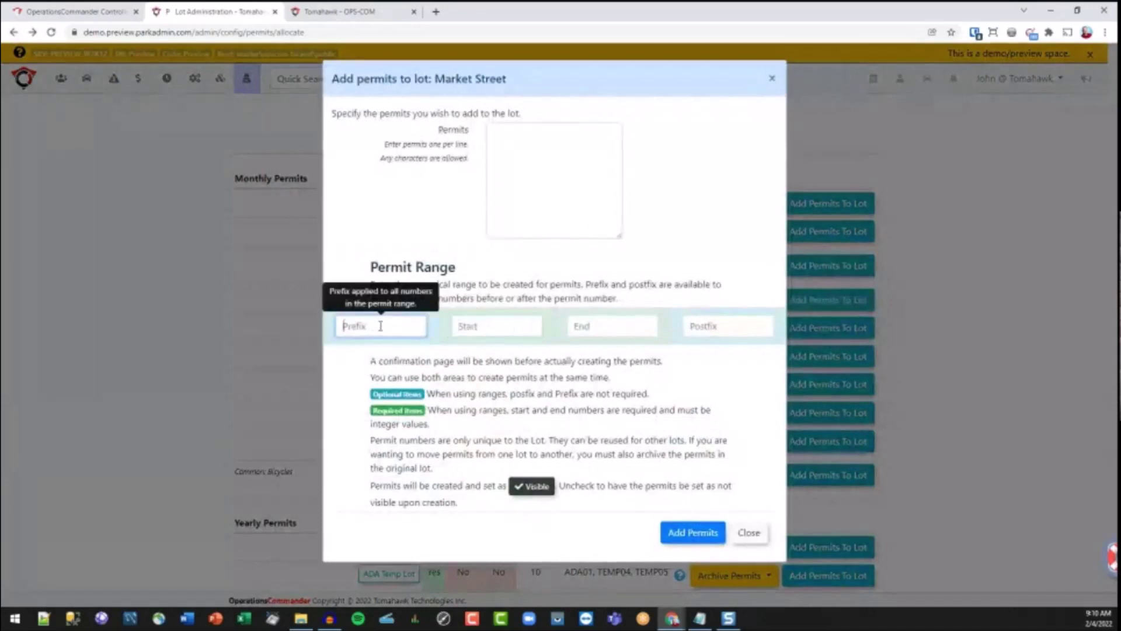
text(MS-)
click(504, 327)
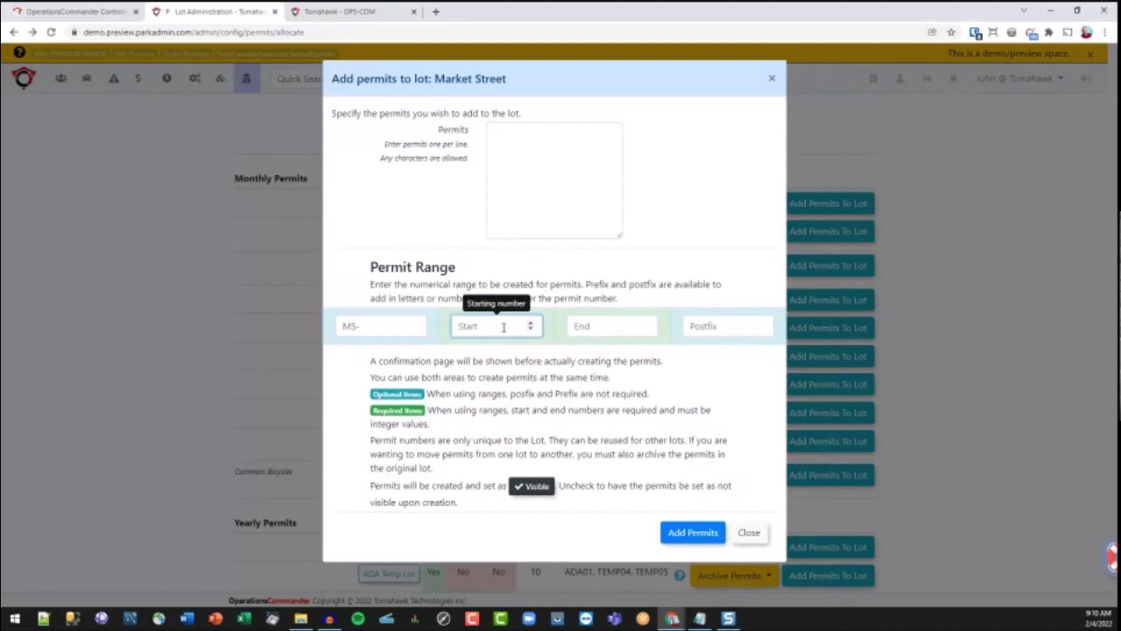
text(001)
click(612, 326)
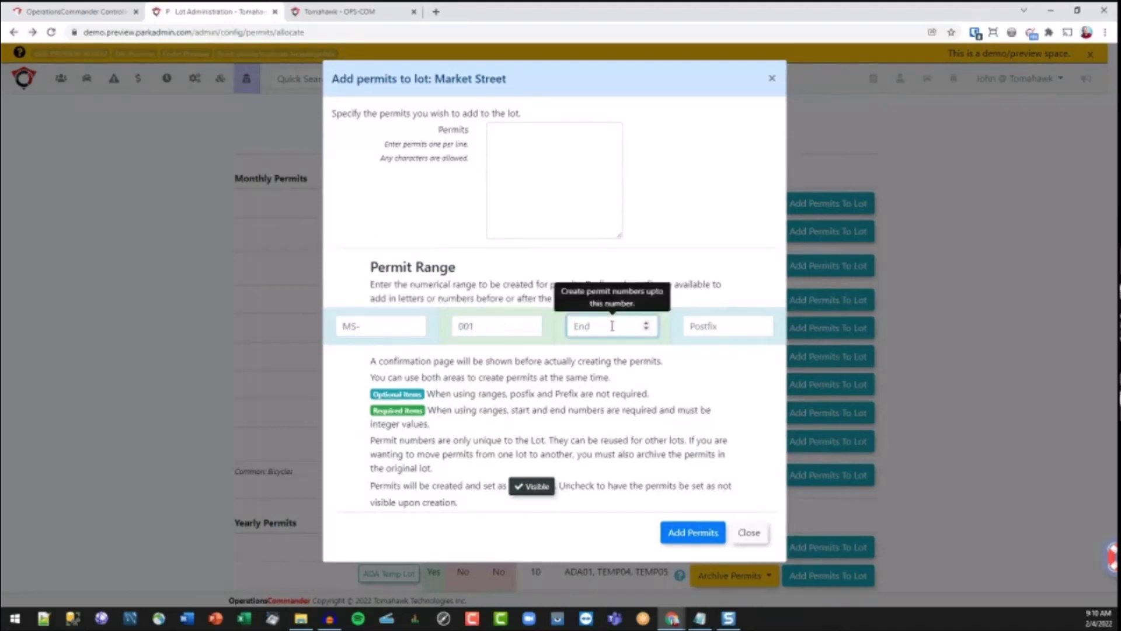
text(010)
click(712, 228)
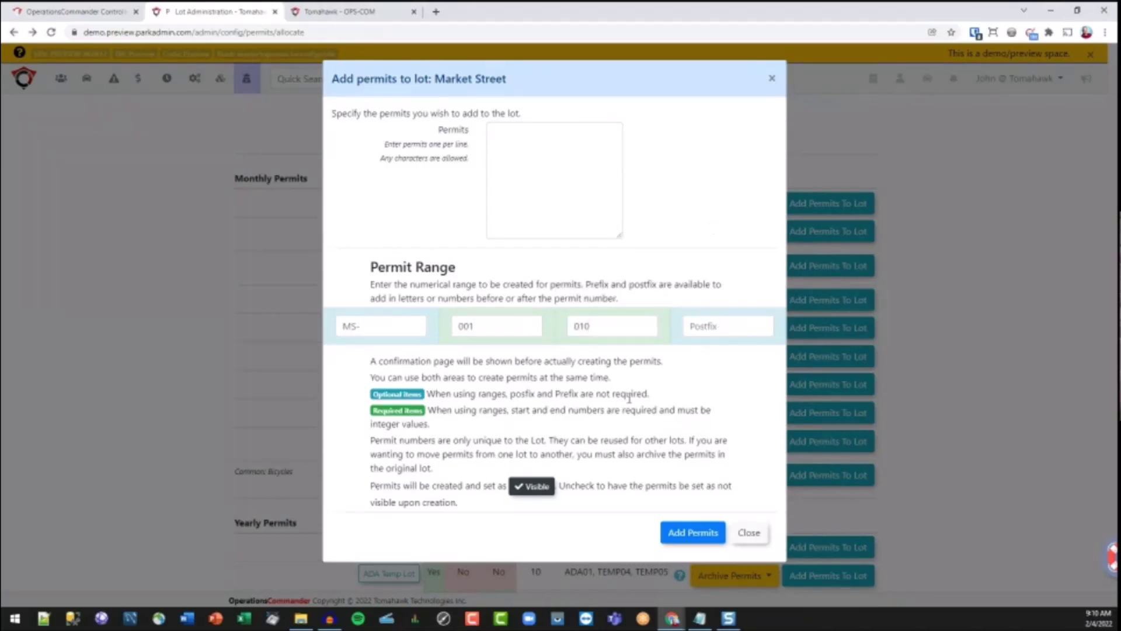
Step: Type sample permit numbers 234 and ms-2345 in the Permits list, then clear them
click(537, 171)
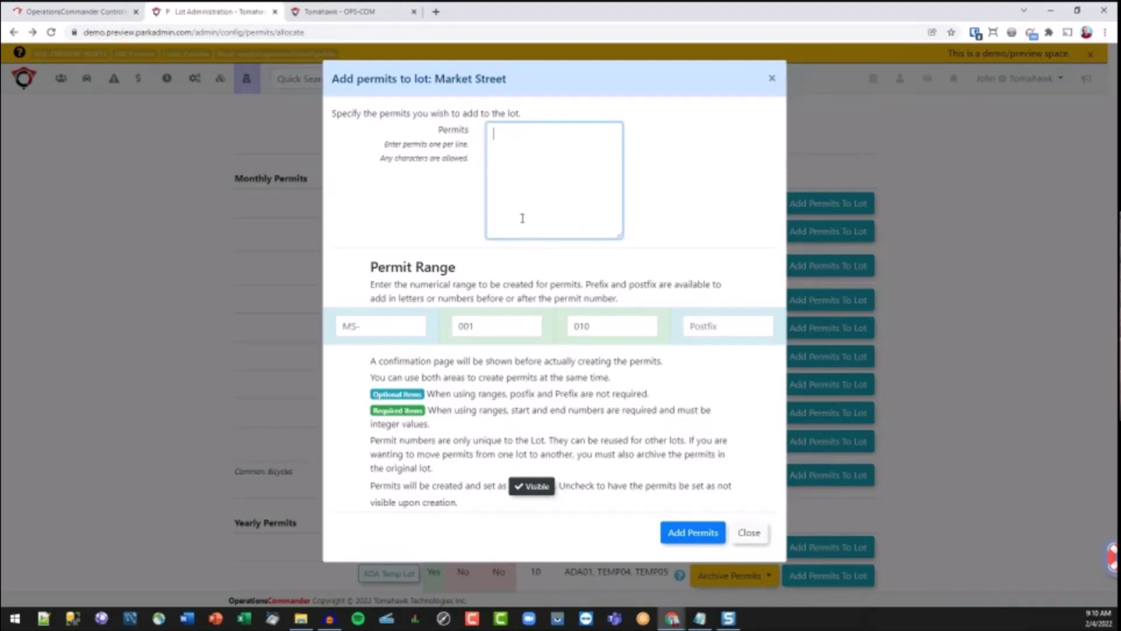
text(234)
key(Return)
text(ms-2345)
drag(541, 152, 457, 116)
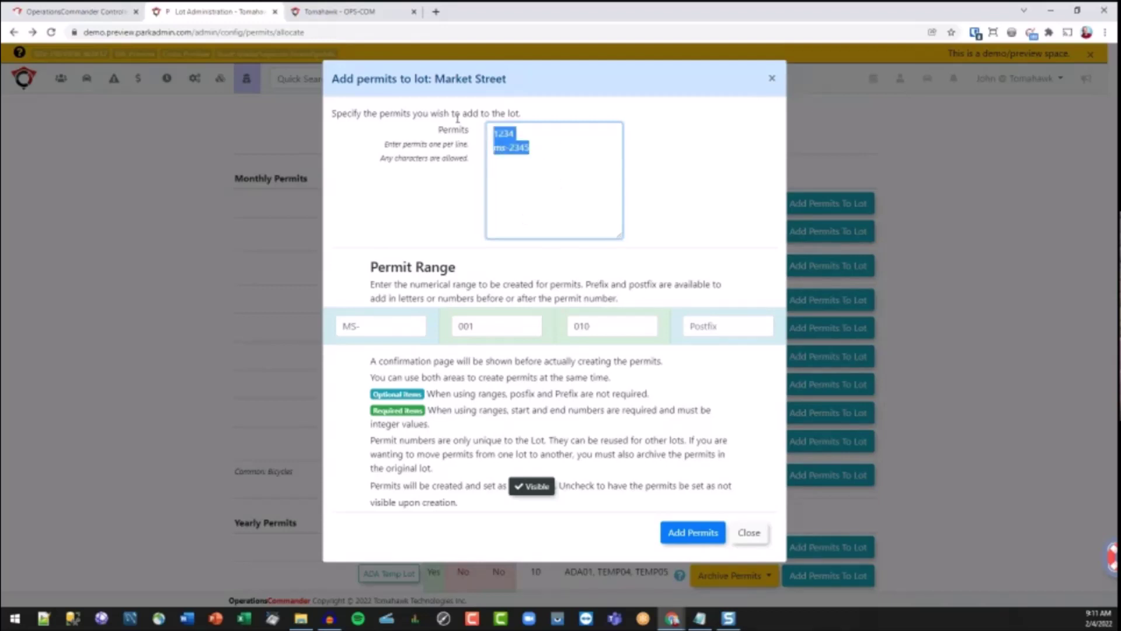
key(BackSpace)
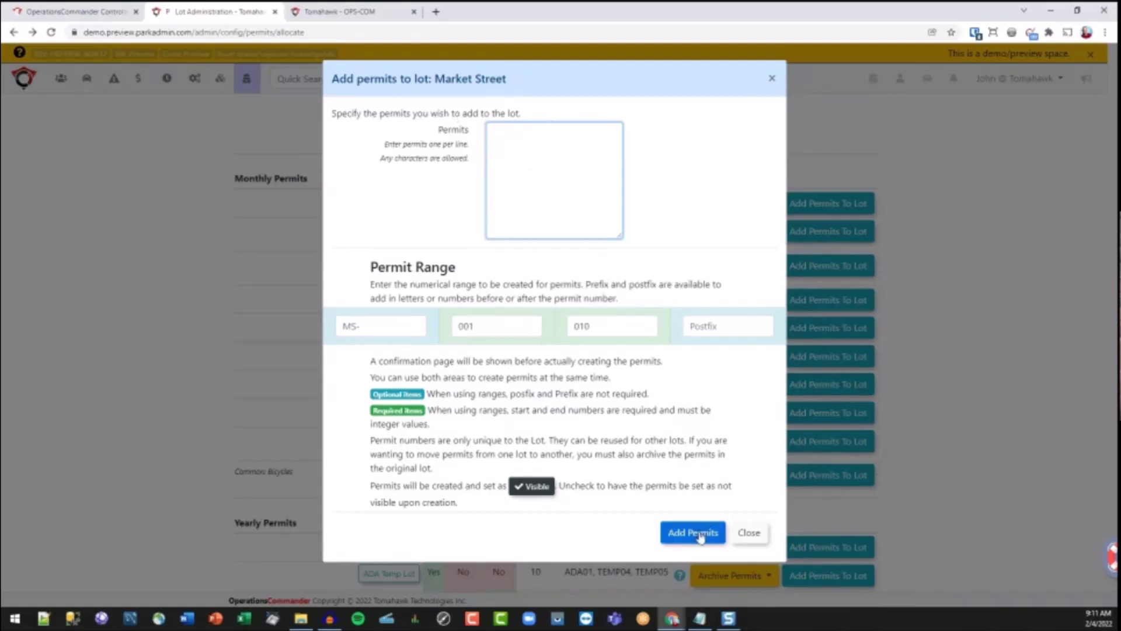
click(533, 488)
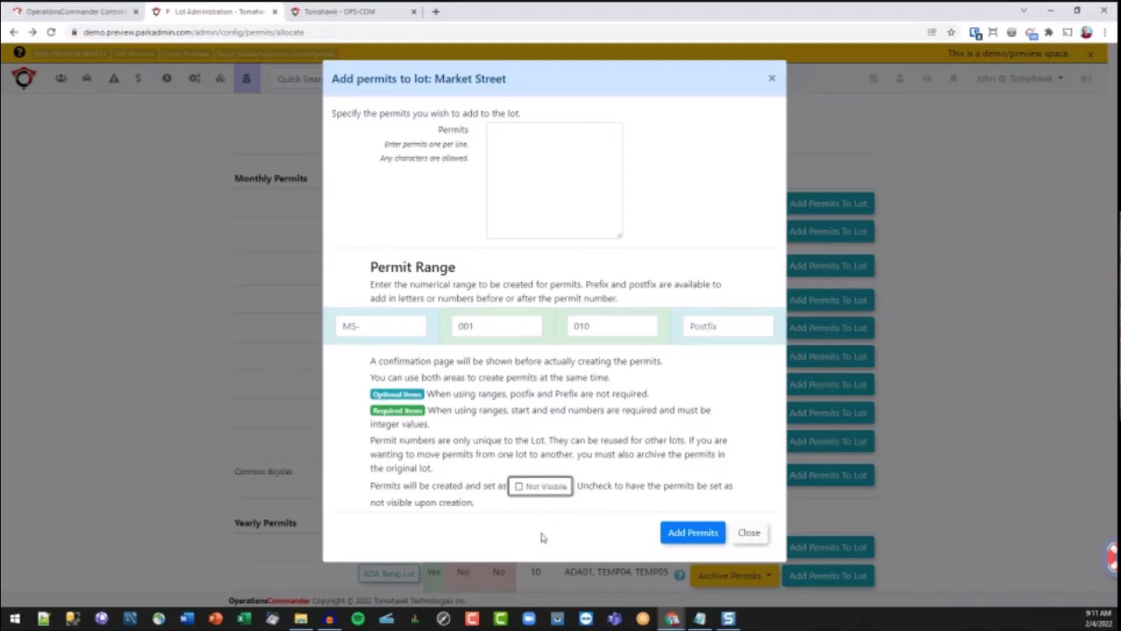
click(541, 486)
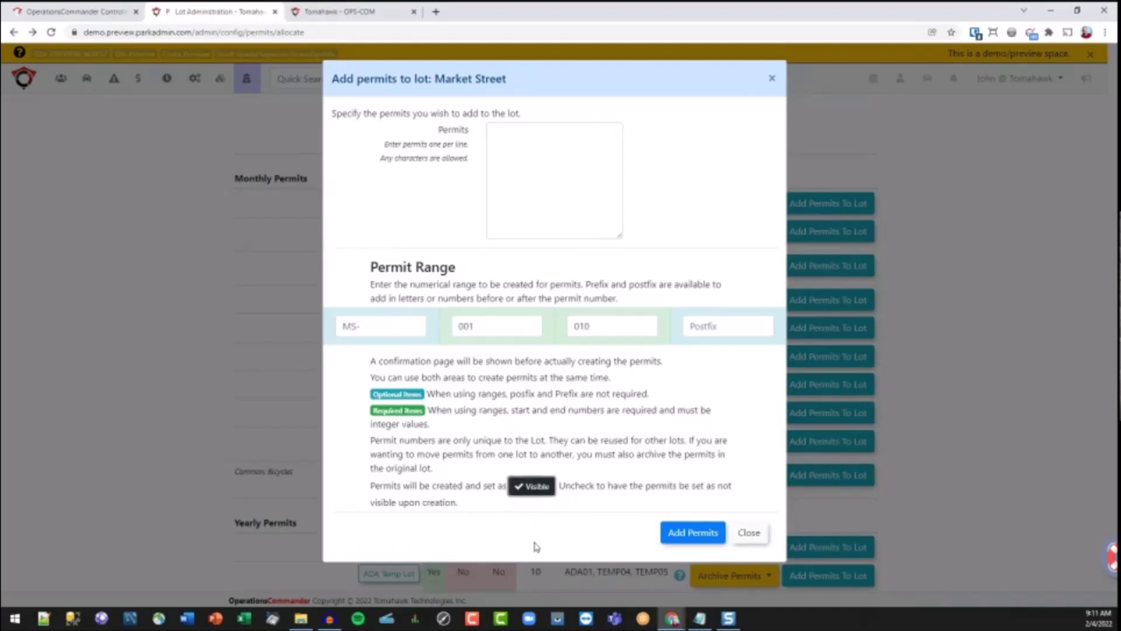
click(700, 538)
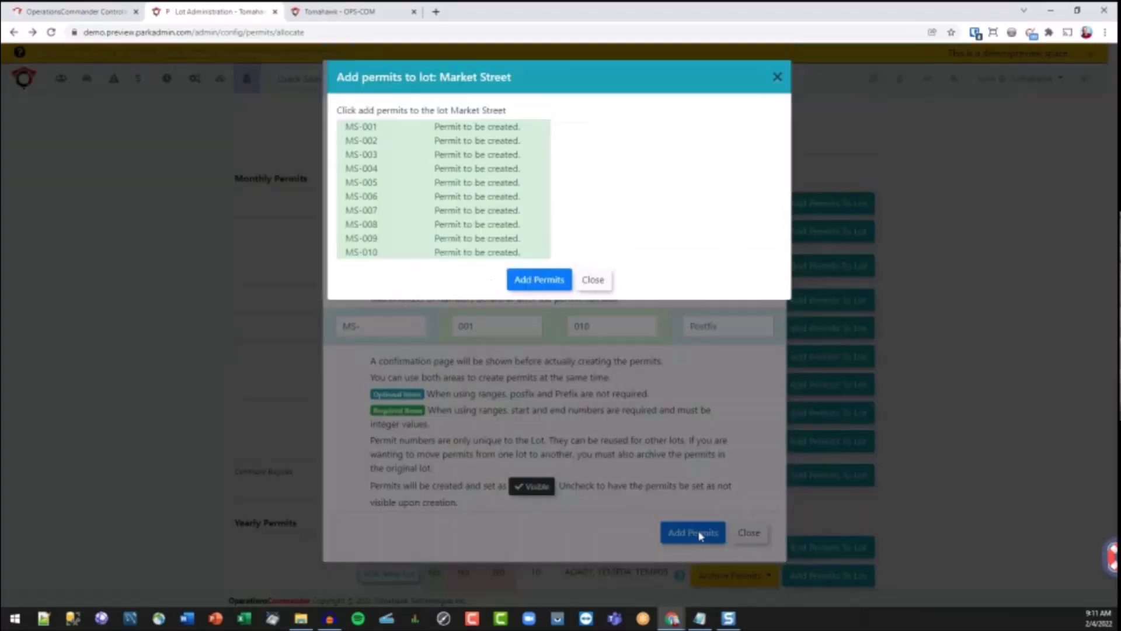
Step: Confirm creating permits MS-001 through MS-010 in the Market Street lot
click(542, 283)
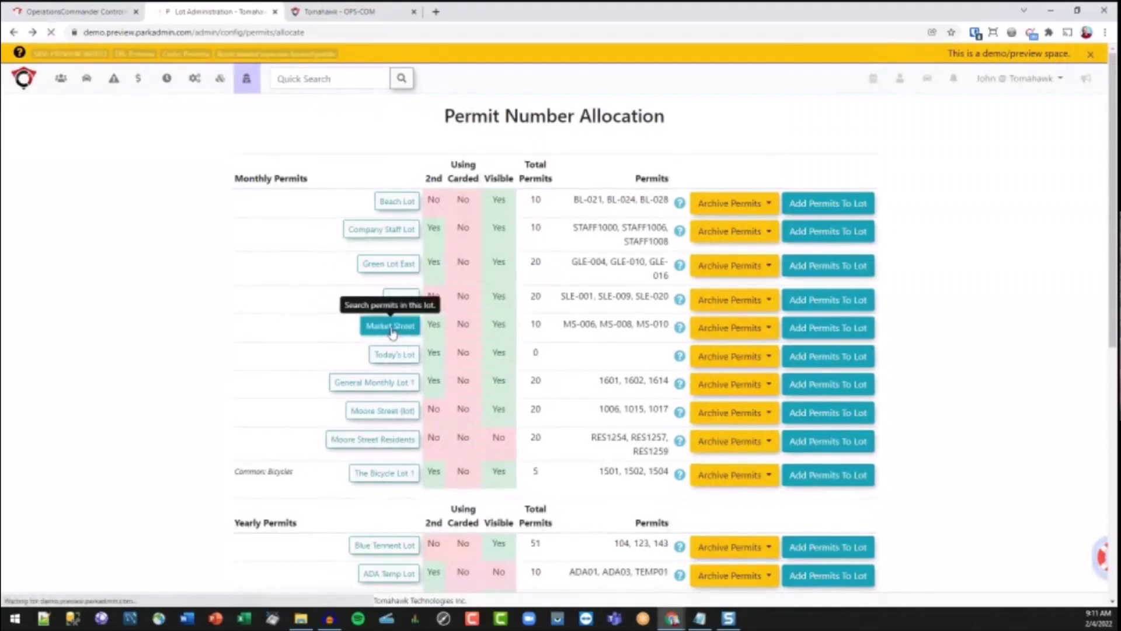
Step: Open Market Street's Permit Search and scroll to its ten permits MS-001 to MS-010
click(390, 327)
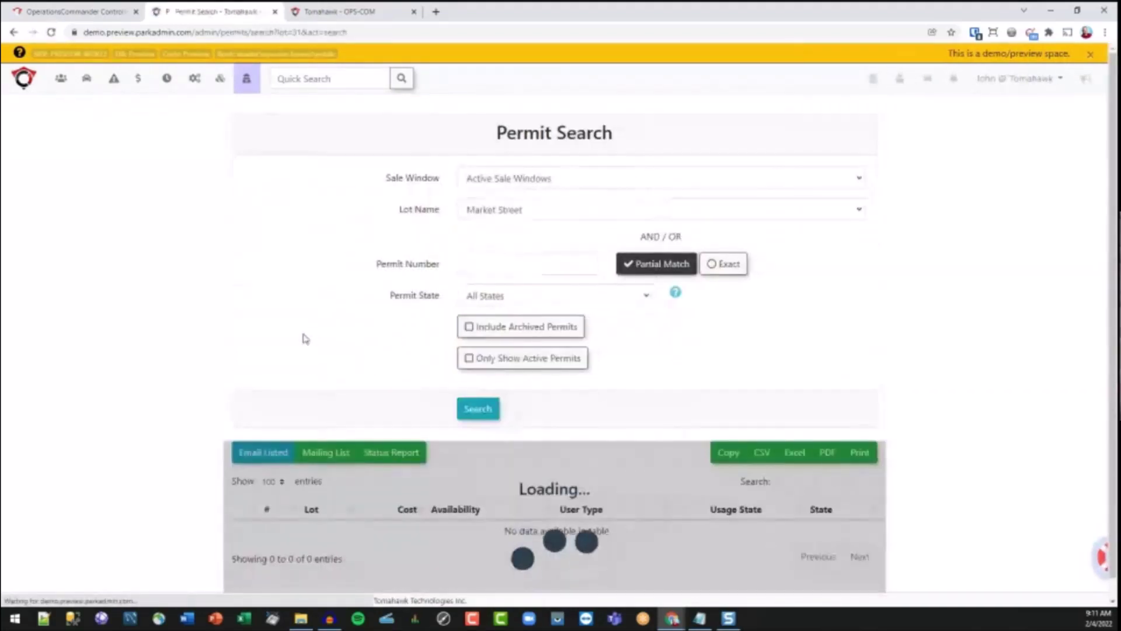
scroll(234, 315, down, 5)
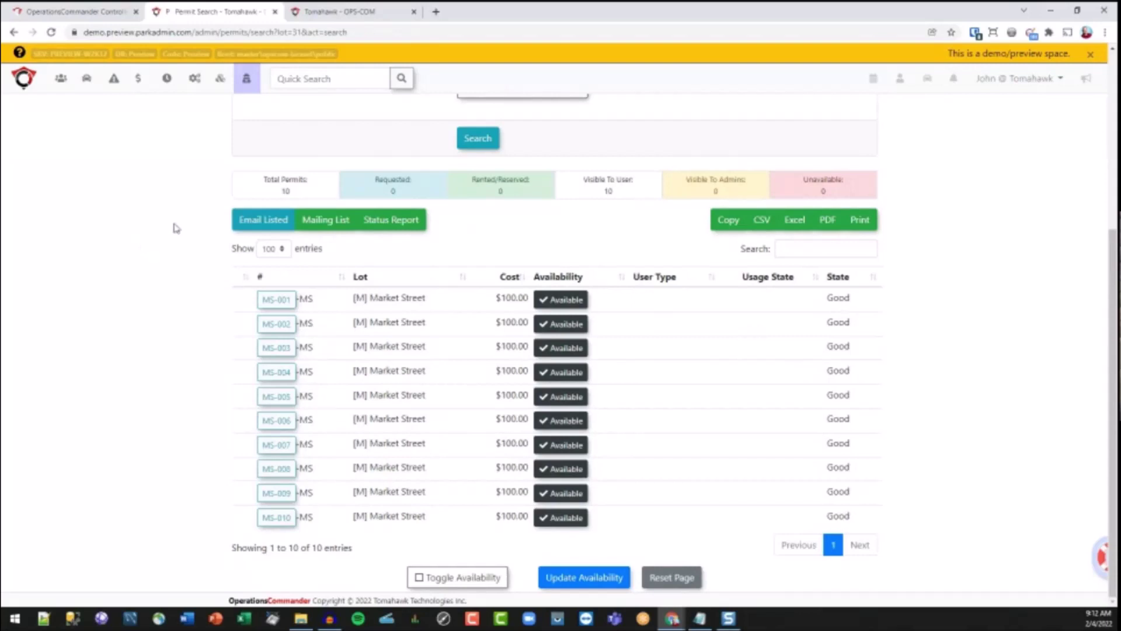
Step: Make MS-008, MS-009 and MS-010 unavailable to users and save the availability
click(550, 519)
click(551, 493)
click(555, 468)
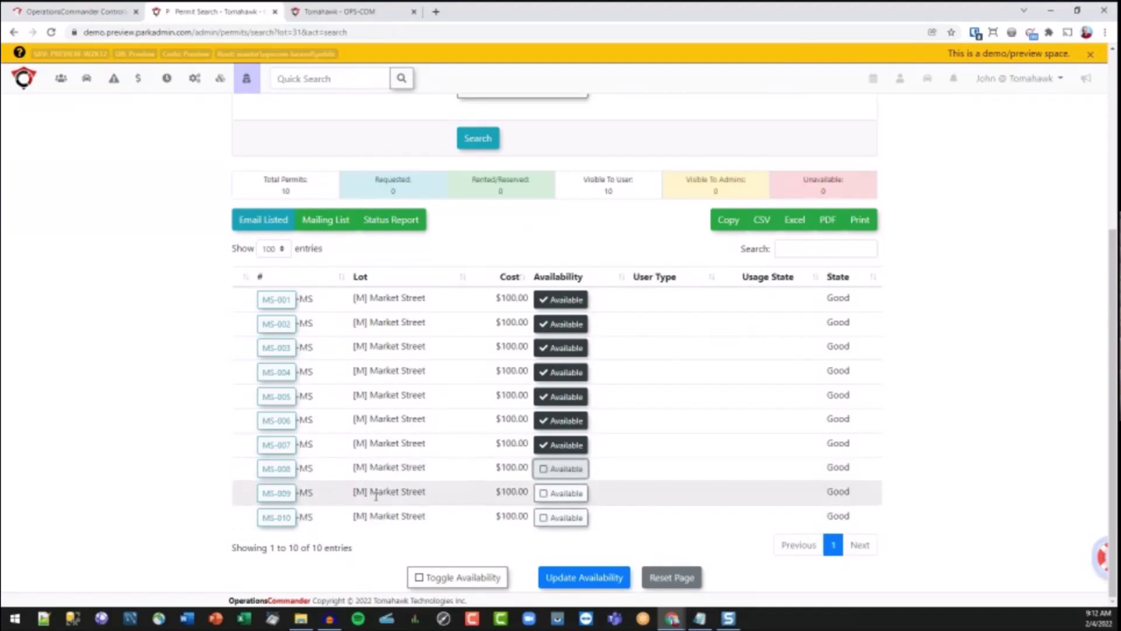
click(584, 579)
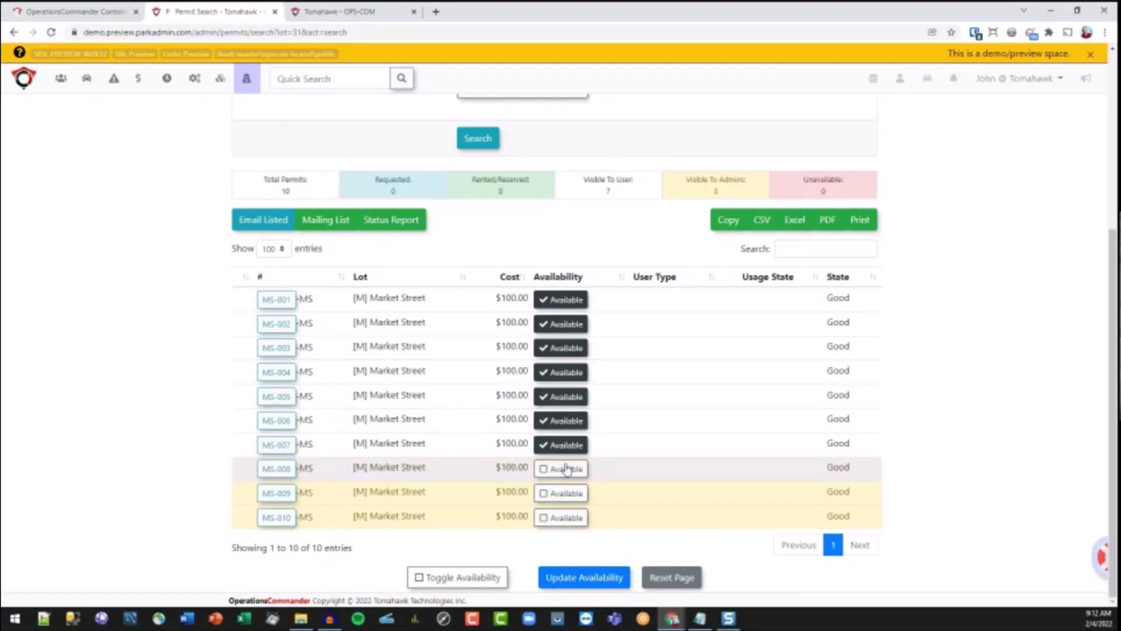
Step: Toggle the Available boxes for MS-008 and MS-009, leaving MS-008 unavailable
click(567, 469)
click(560, 494)
click(560, 469)
Step: Return to the allocation page and choose to archive selected Market Street permits
click(15, 34)
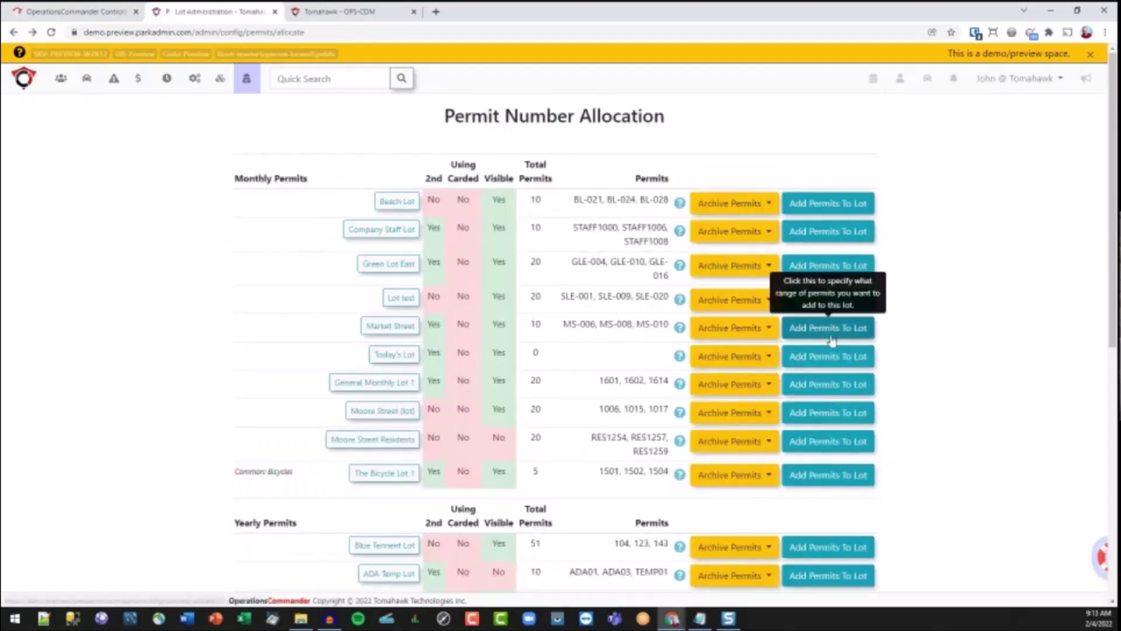
click(740, 331)
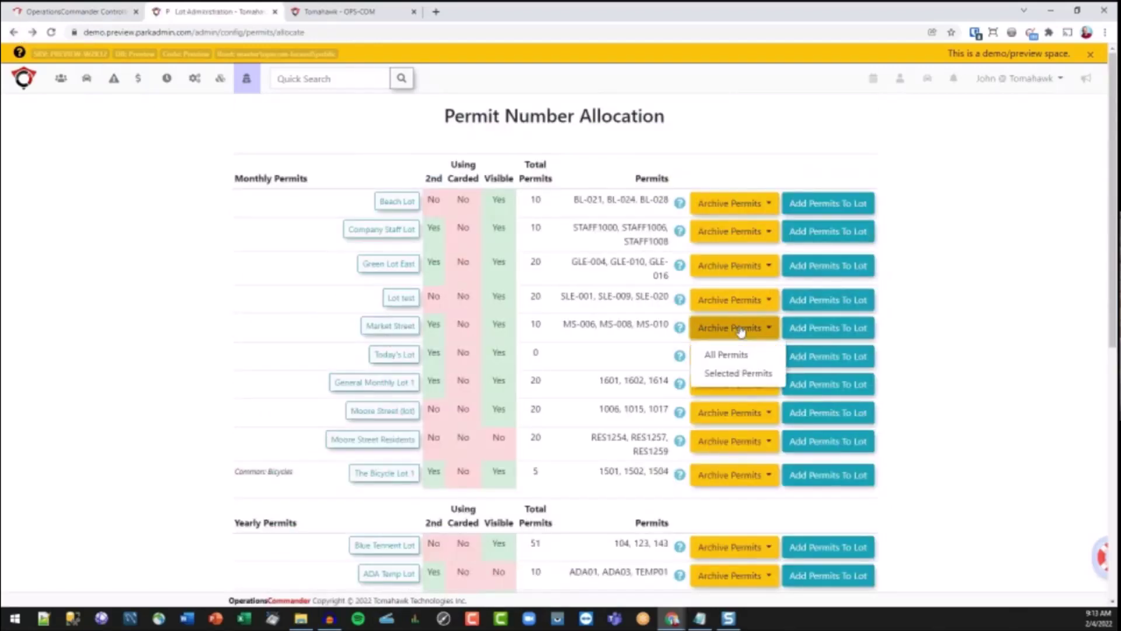
click(753, 376)
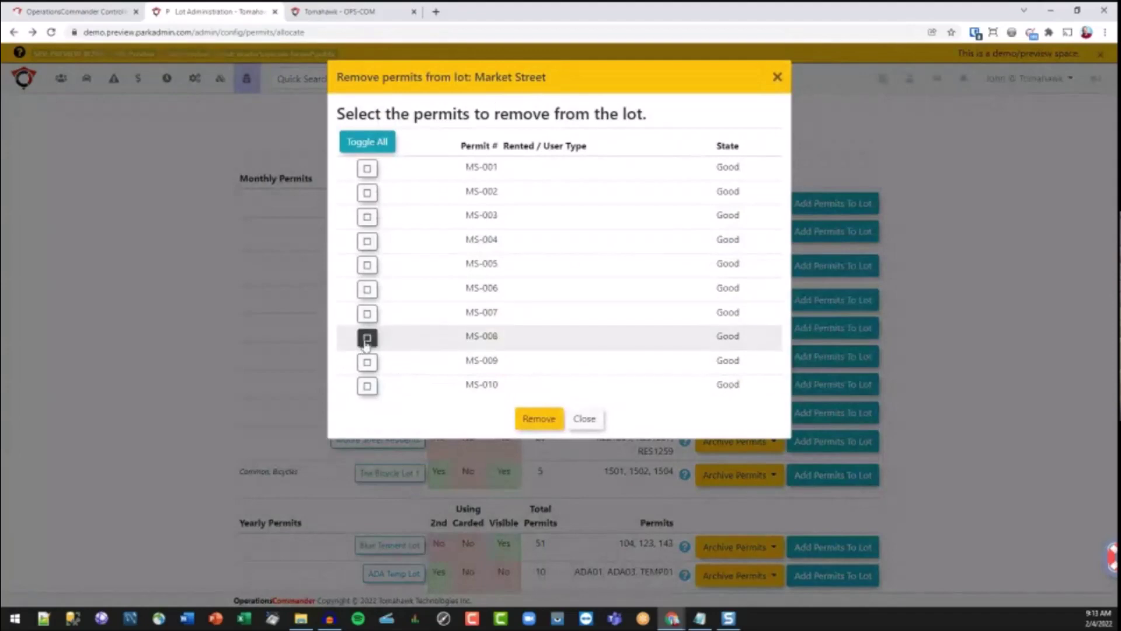
Step: Remove MS-001, MS-002 and MS-003 from Market Street and confirm
click(367, 168)
click(367, 194)
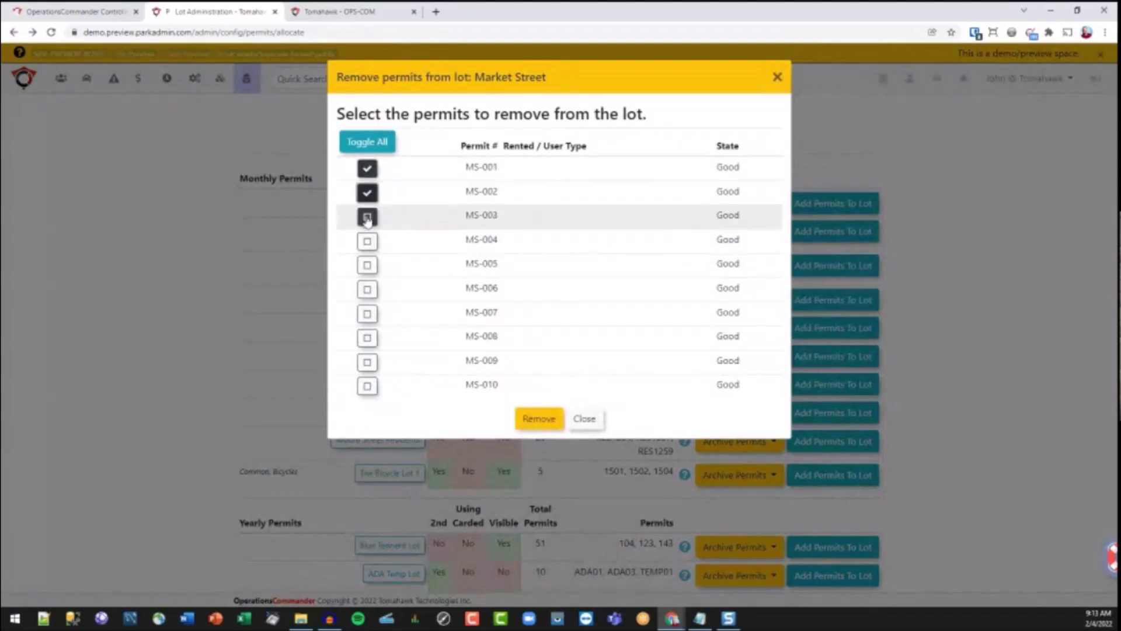
click(367, 218)
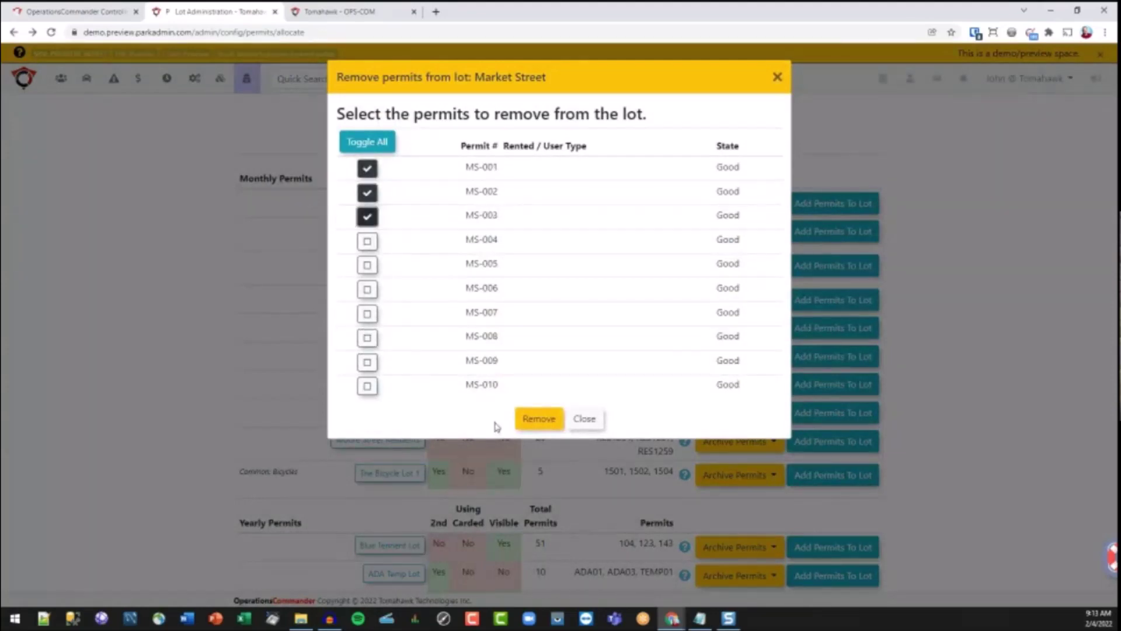
click(538, 419)
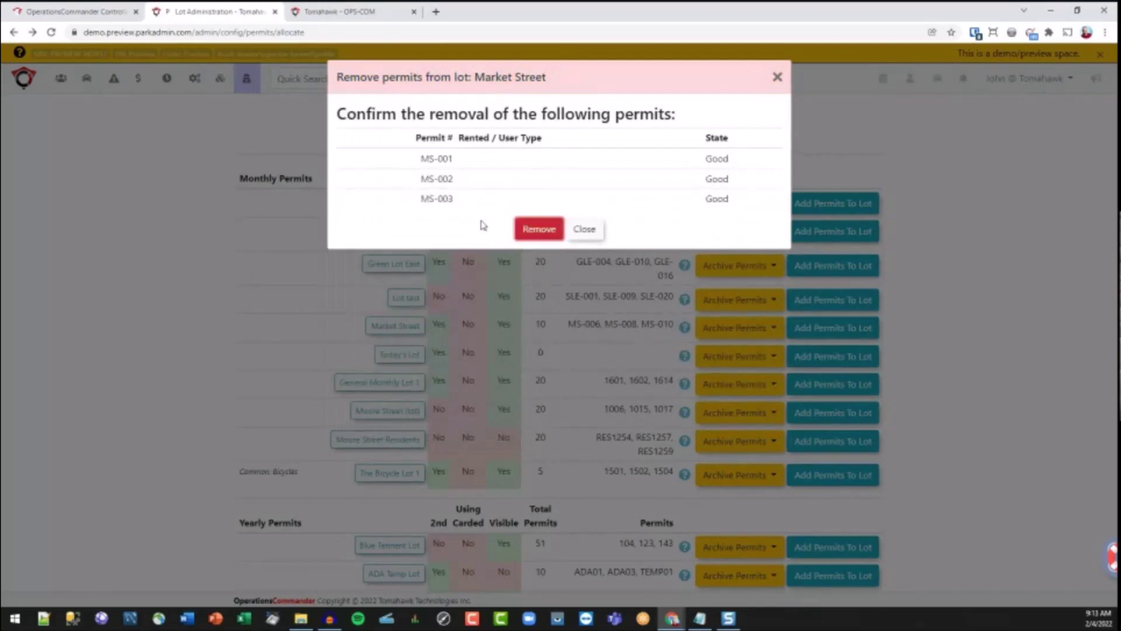
click(547, 232)
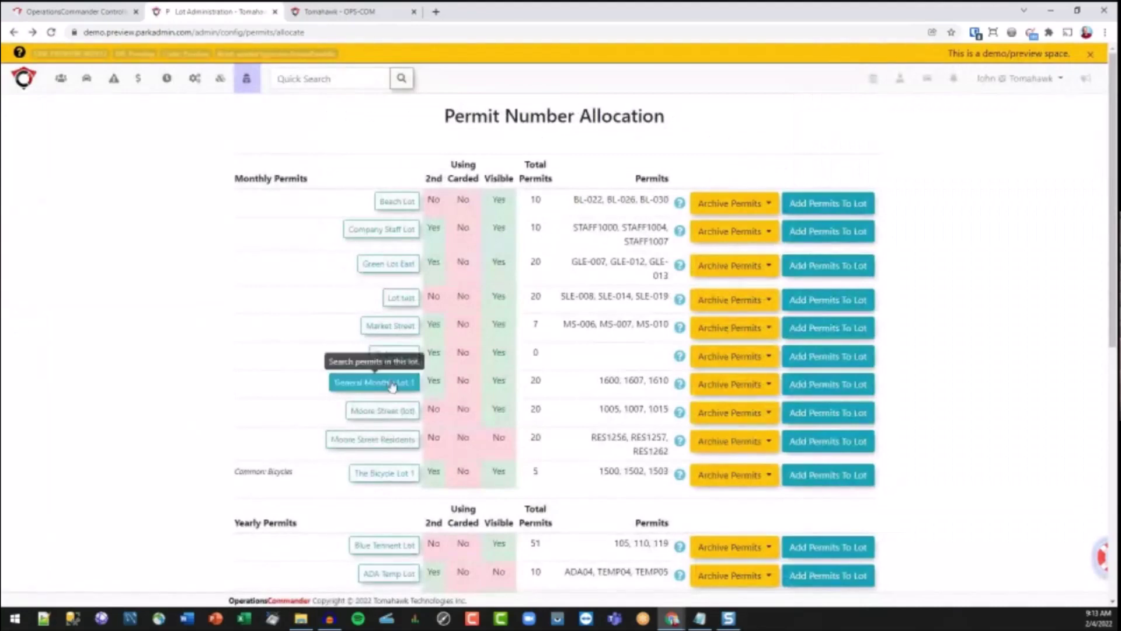
click(392, 327)
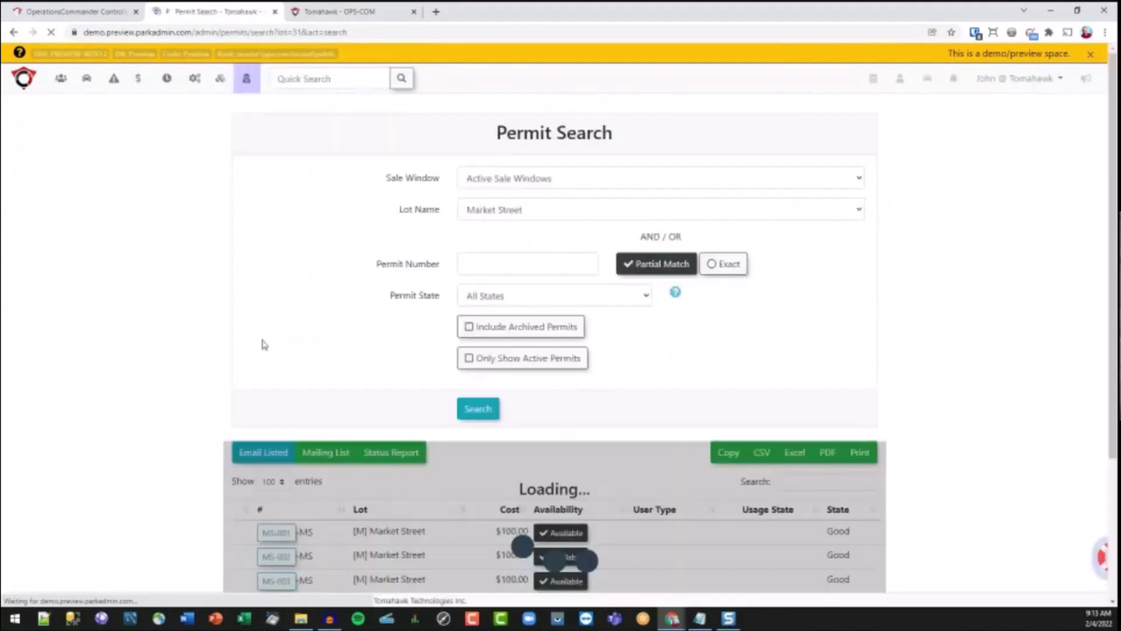
scroll(224, 372, down, 3)
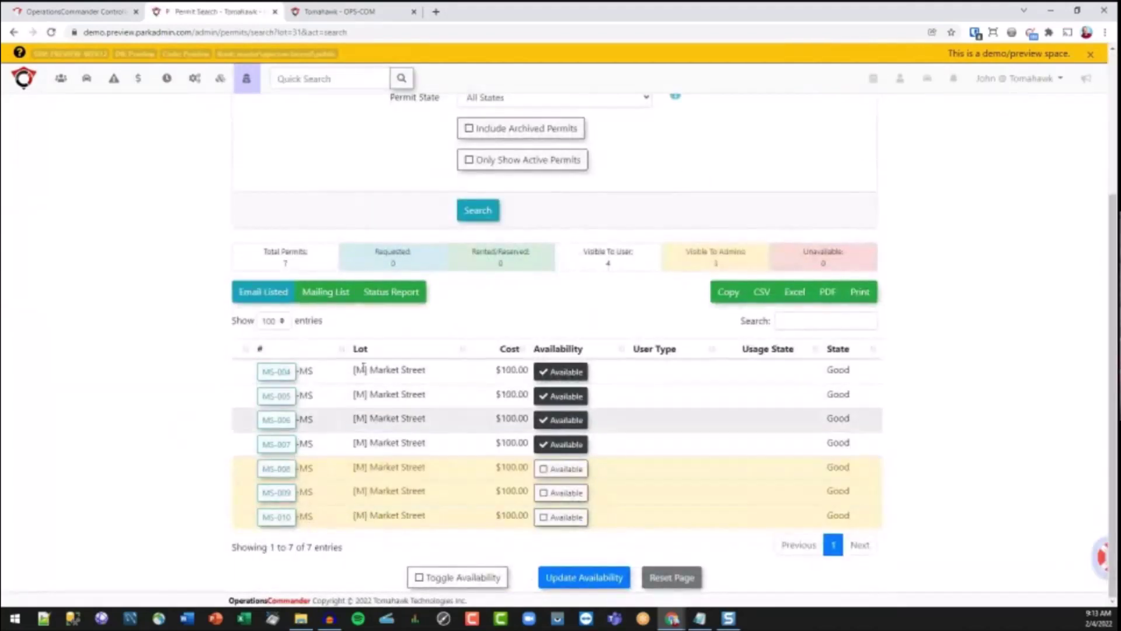
click(14, 33)
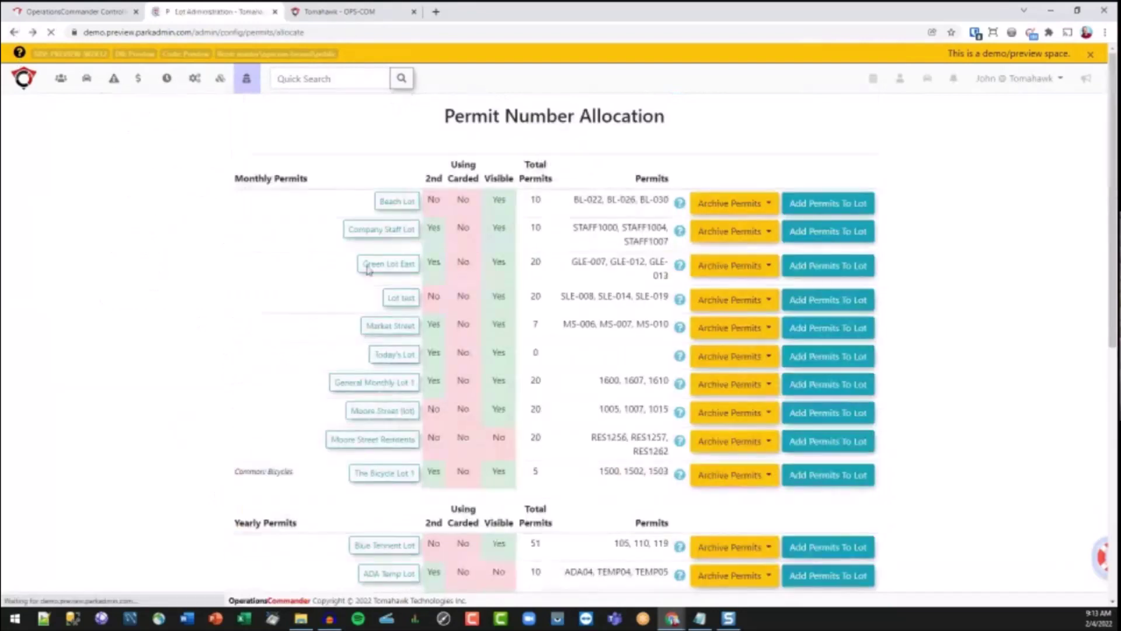
mouse_move(608, 327)
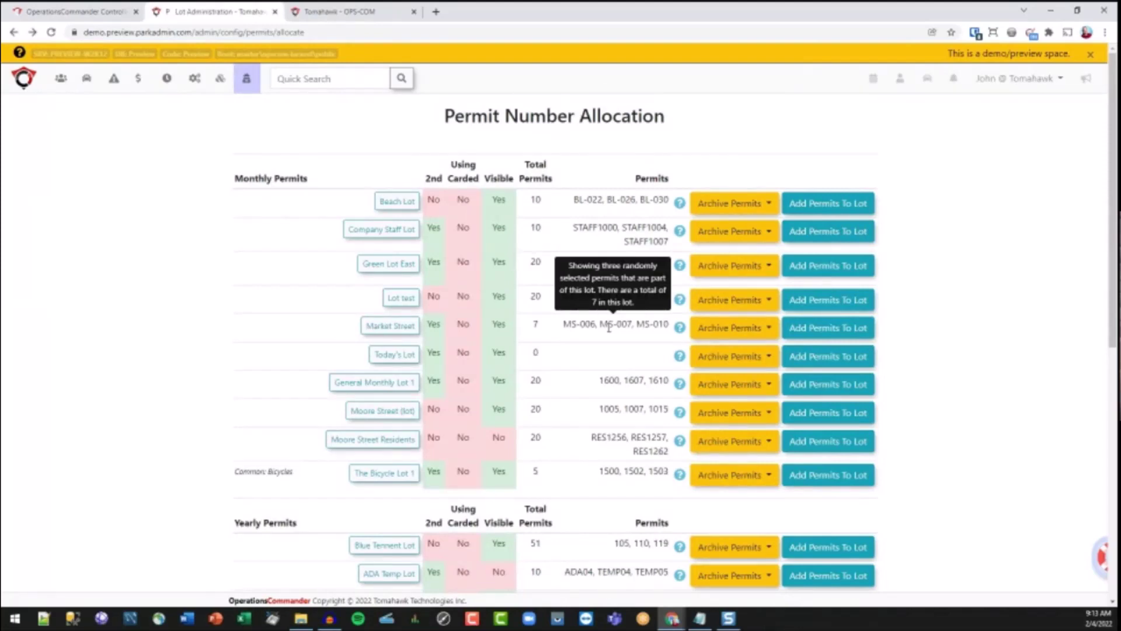
Step: Enter range MS-, 001 to 004 for Lot test and preview the permits to create
click(840, 301)
click(422, 325)
text(MS-)
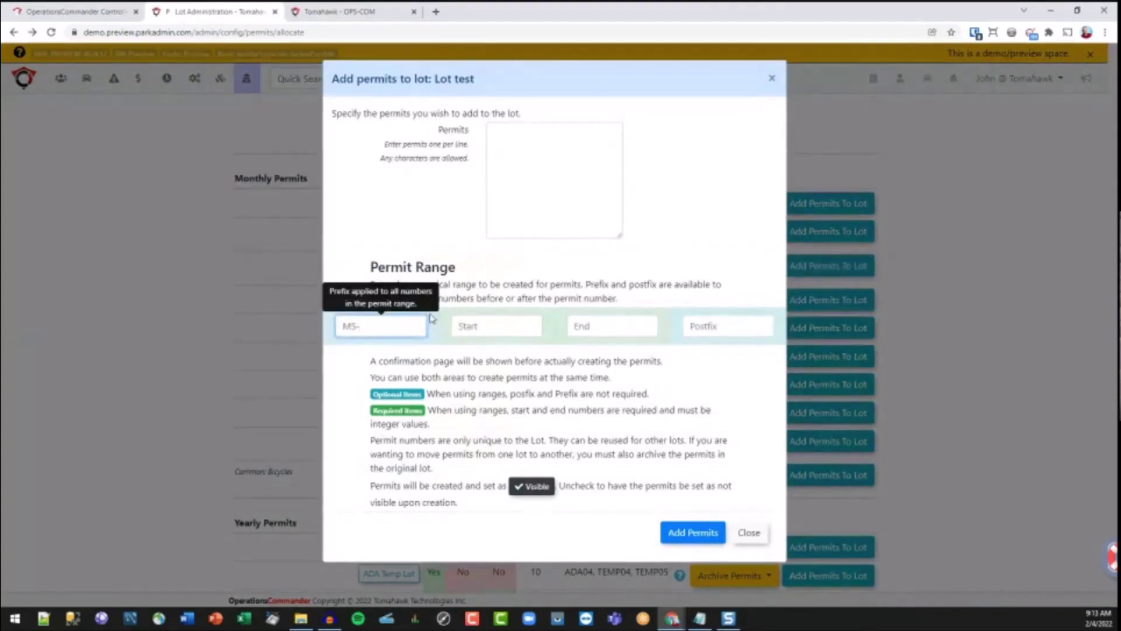
click(487, 325)
text(001)
click(604, 328)
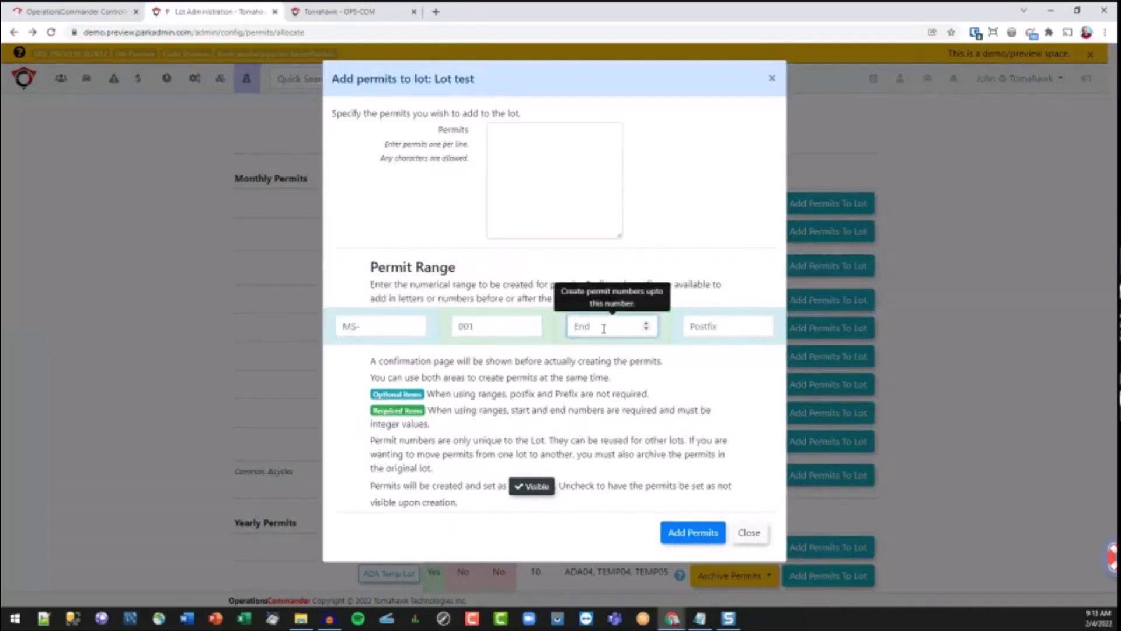
text(004)
drag(590, 326, 583, 326)
text(04)
click(629, 150)
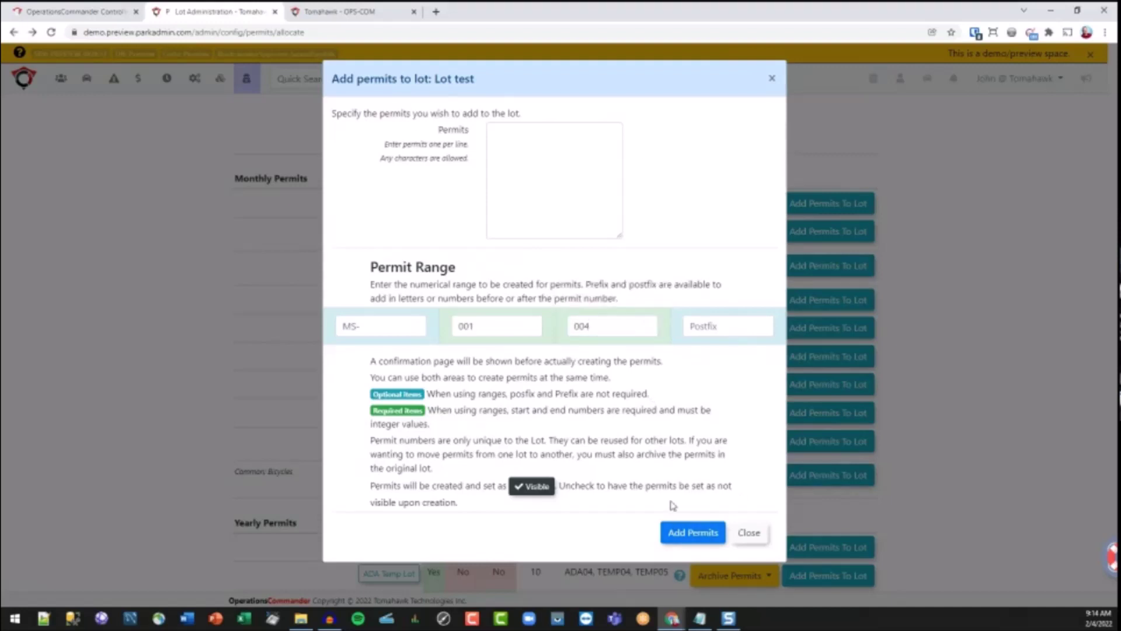
click(693, 534)
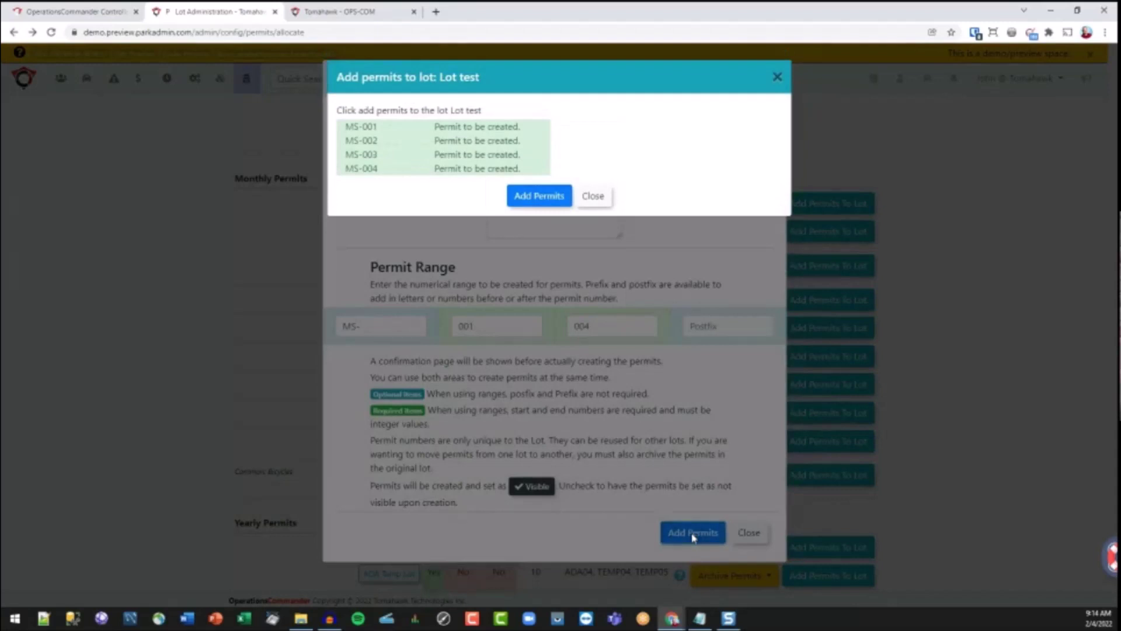
Step: Create MS-001 to MS-004 in Lot test, then review Market Street's remaining permits
click(537, 198)
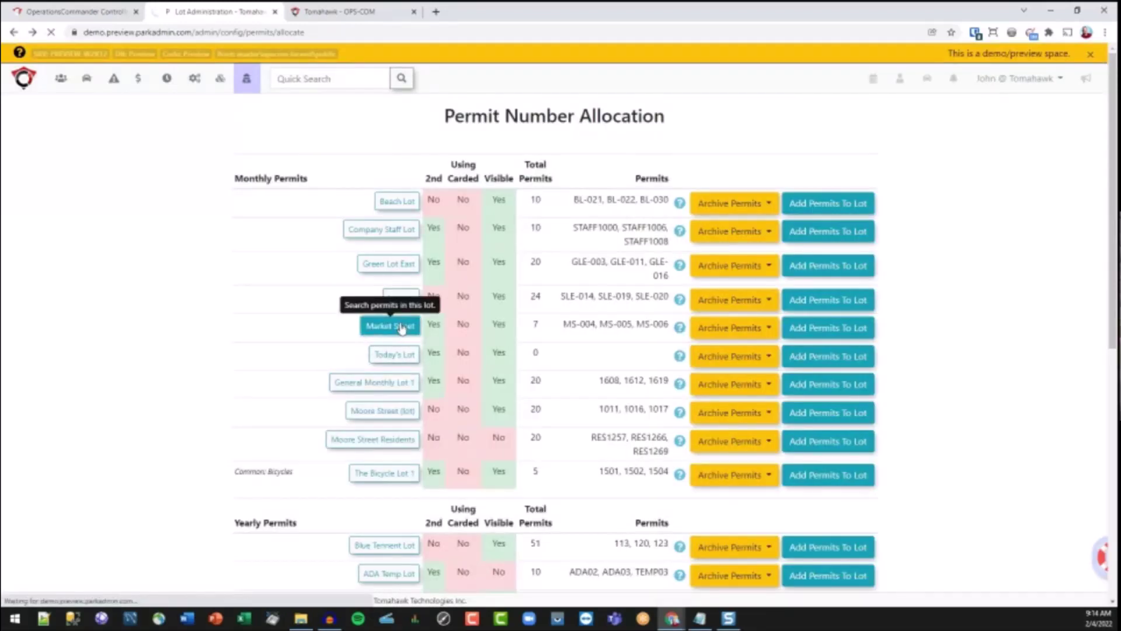
click(401, 328)
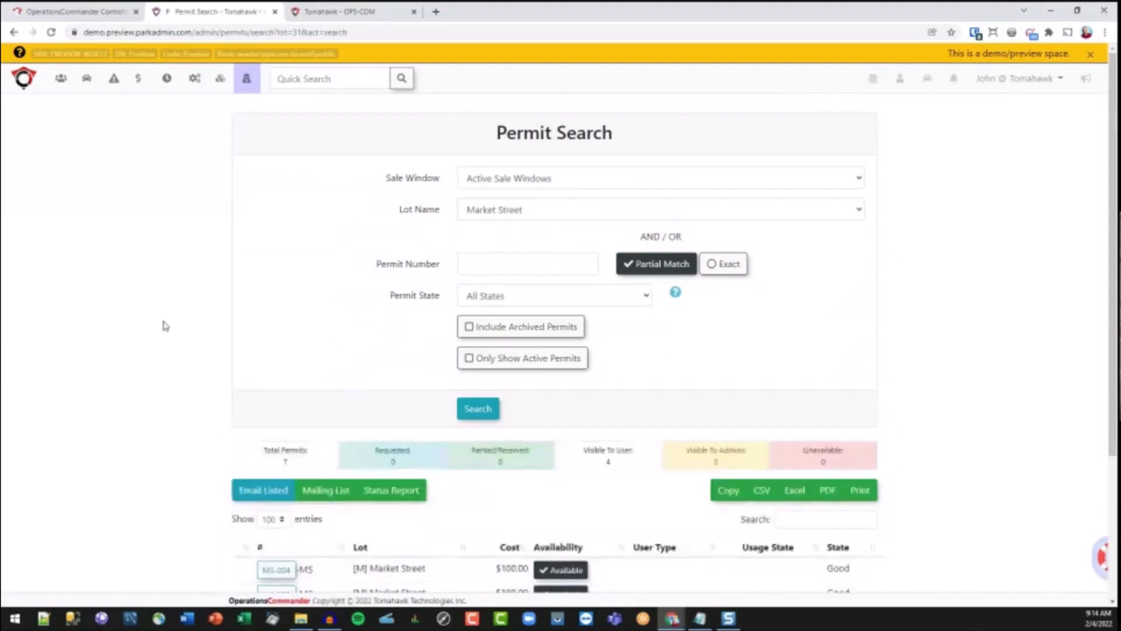
scroll(165, 325, down, 3)
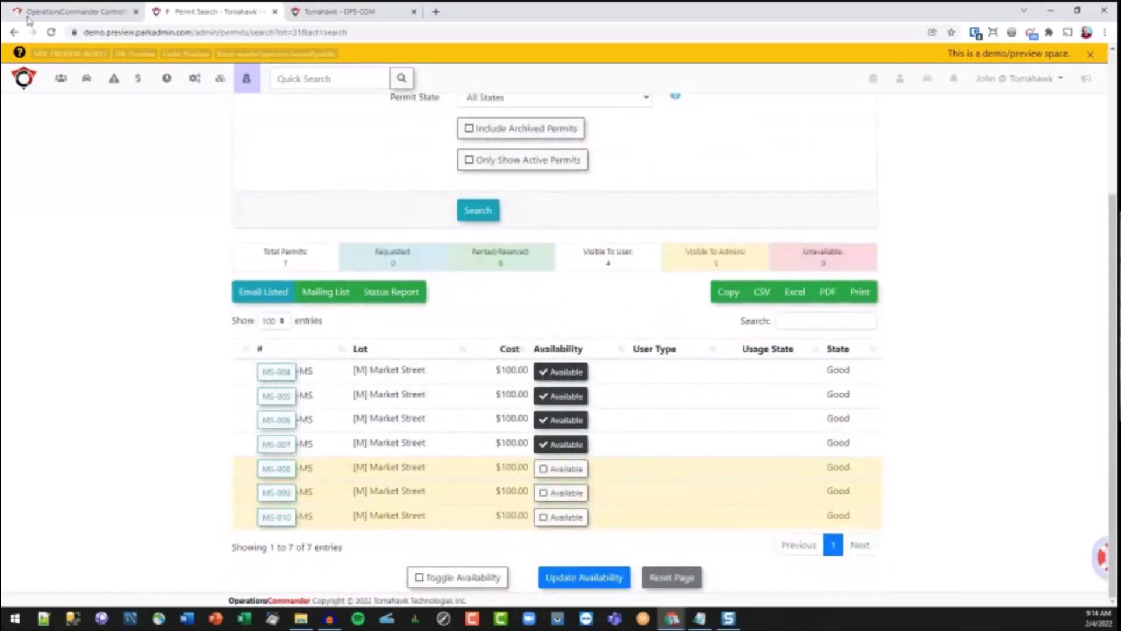
click(14, 32)
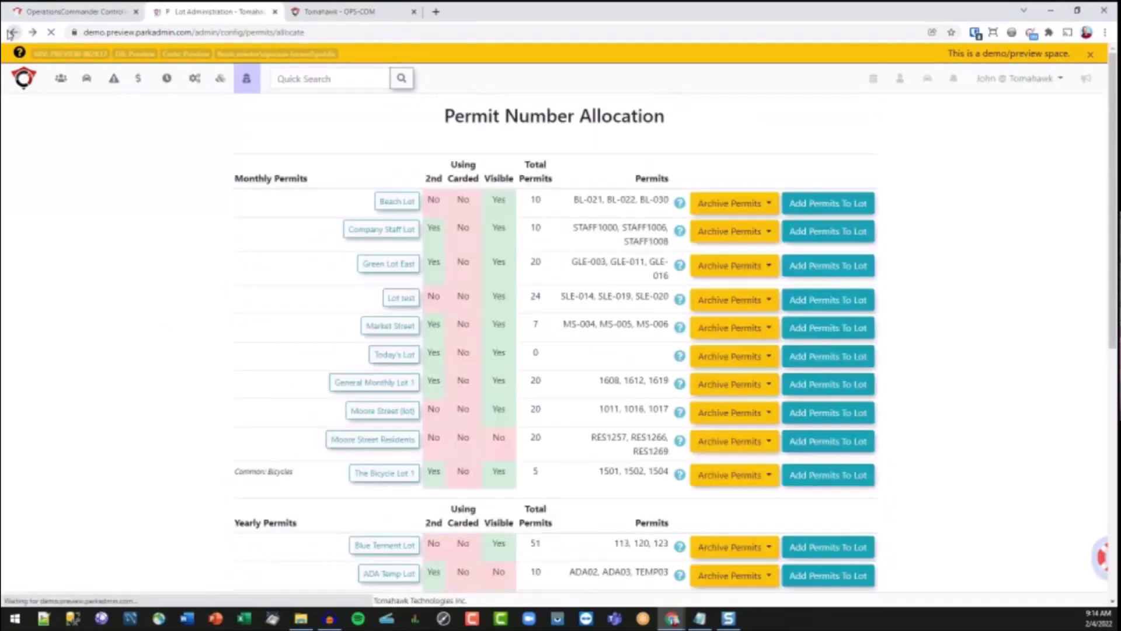
Step: Add range MS-, 001 to 004 to Market Street, restoring MS-001 to MS-003
click(831, 331)
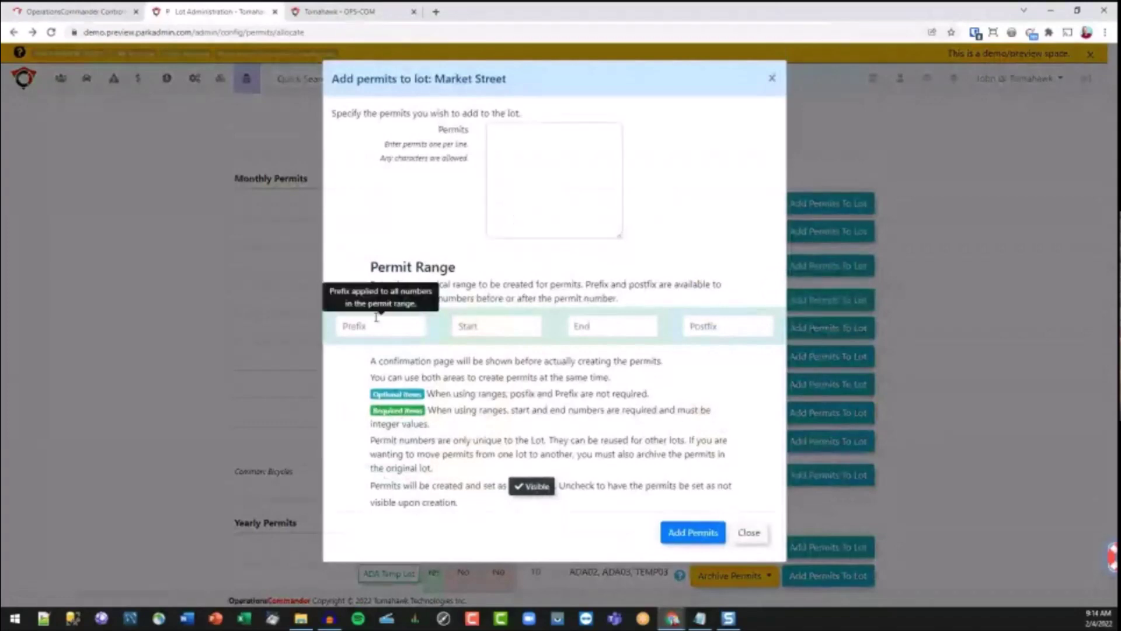
click(377, 319)
text(MS-)
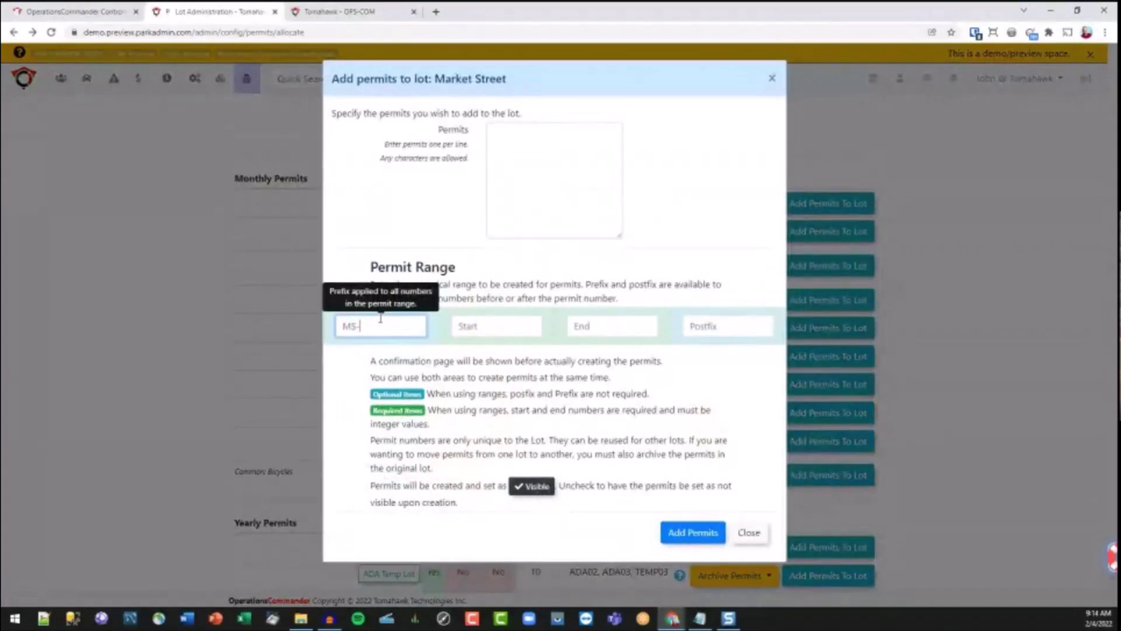
click(505, 328)
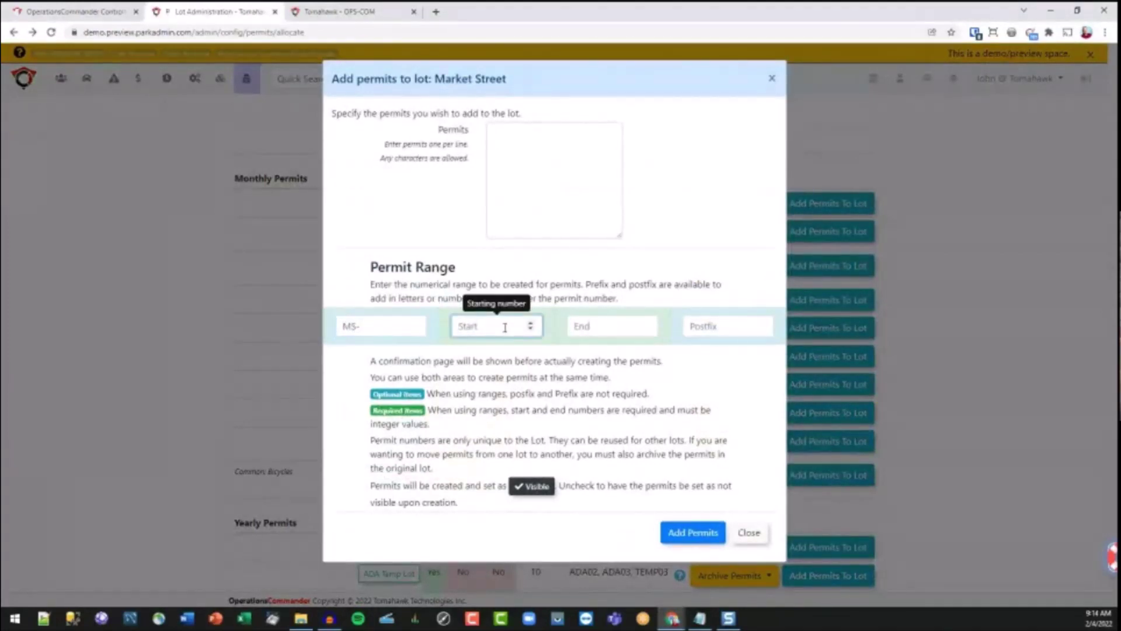
text(001)
click(605, 328)
text(04)
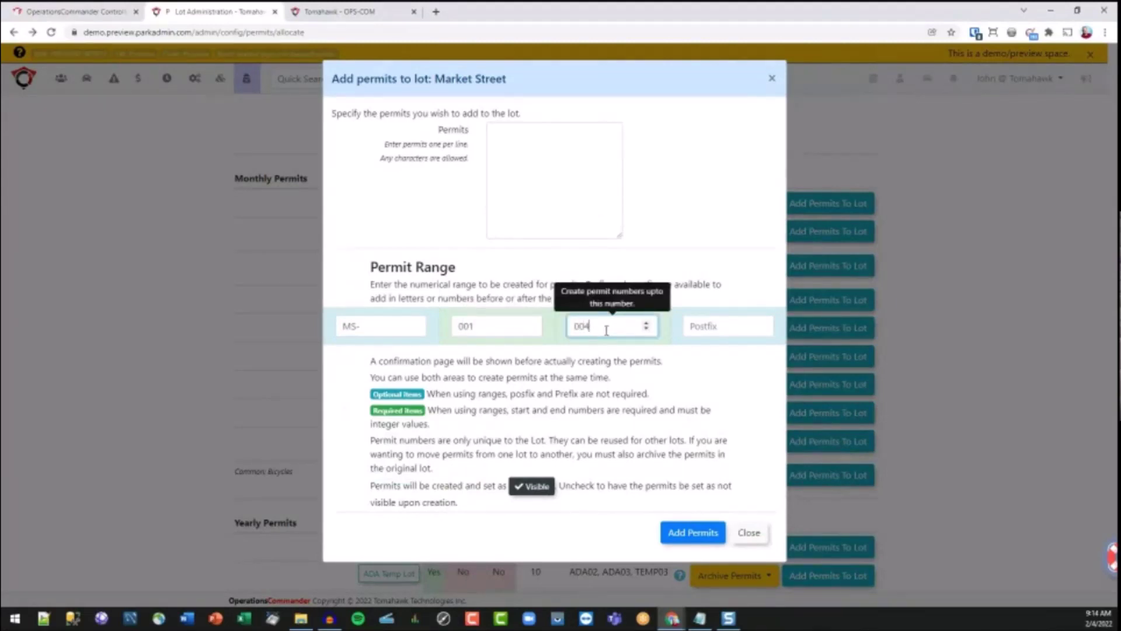
right_click(734, 323)
click(690, 535)
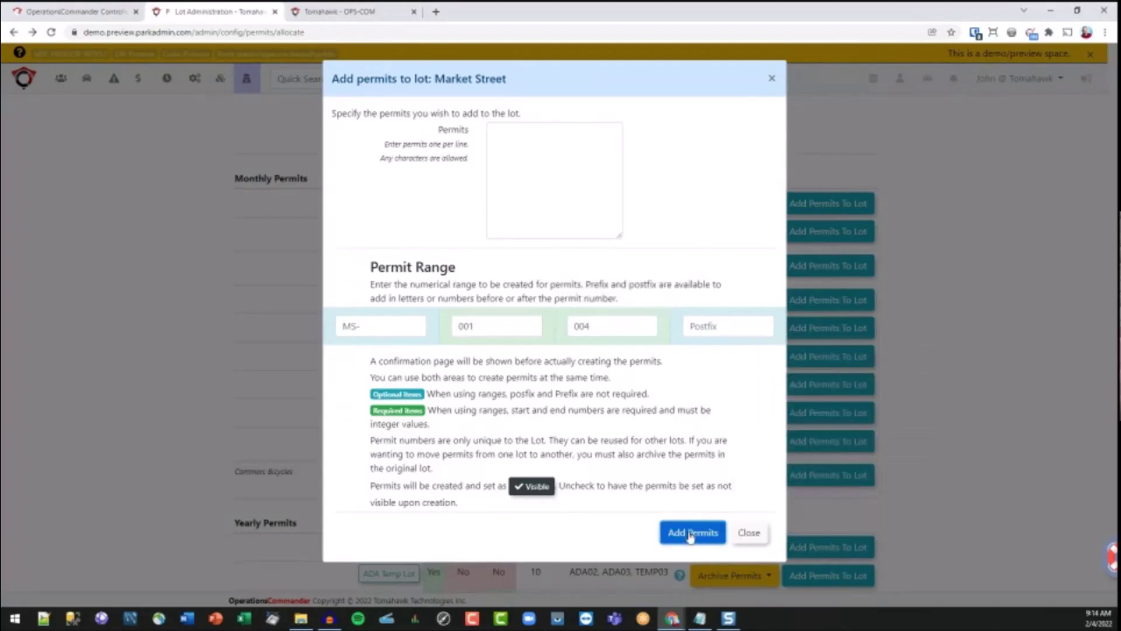
click(690, 533)
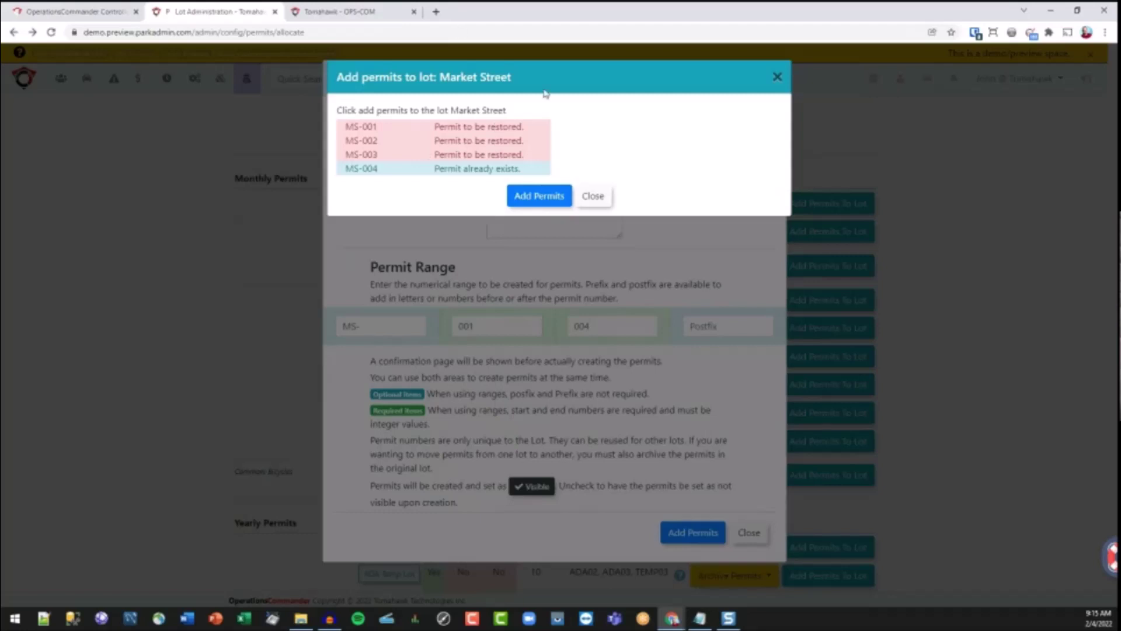
click(542, 200)
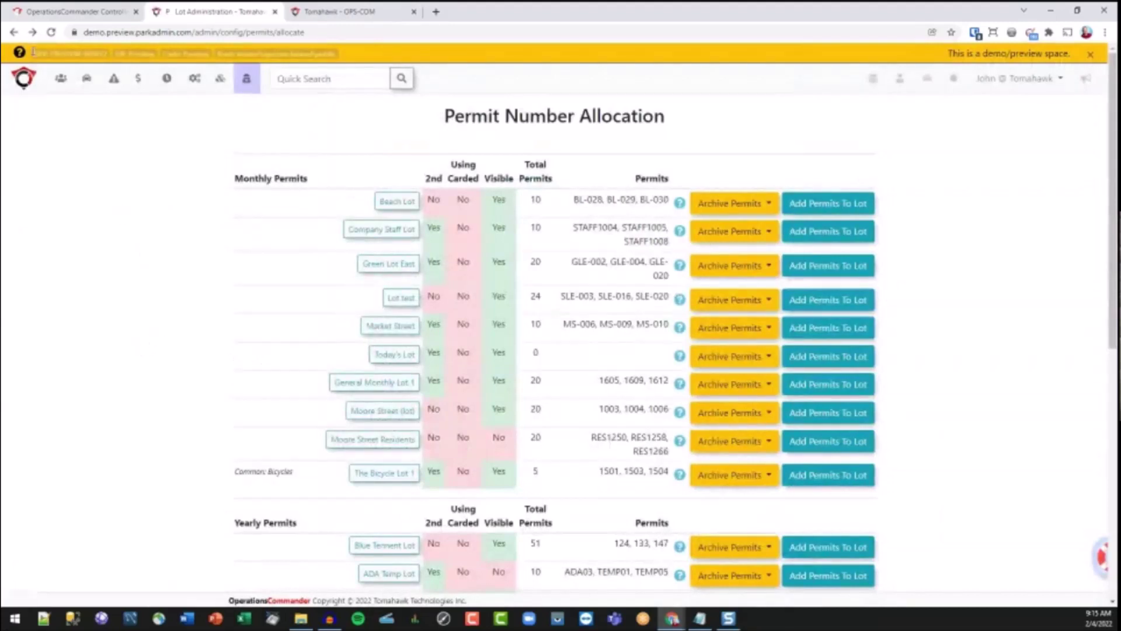
Step: Check that Market Street shows 10 total permits on the reloaded allocation page
mouse_move(87, 86)
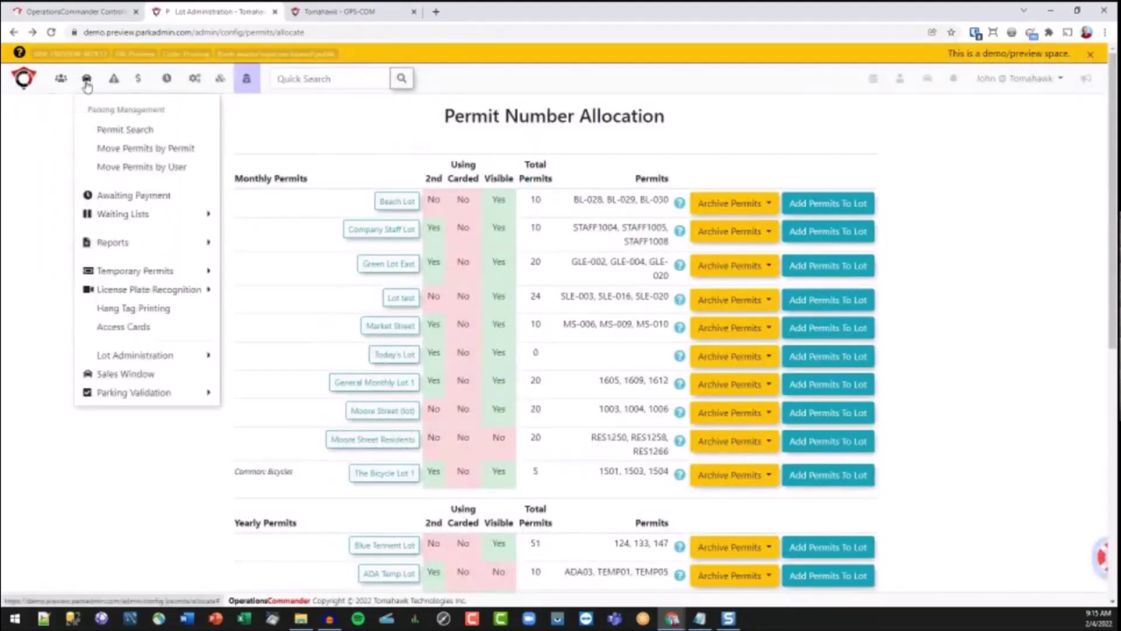